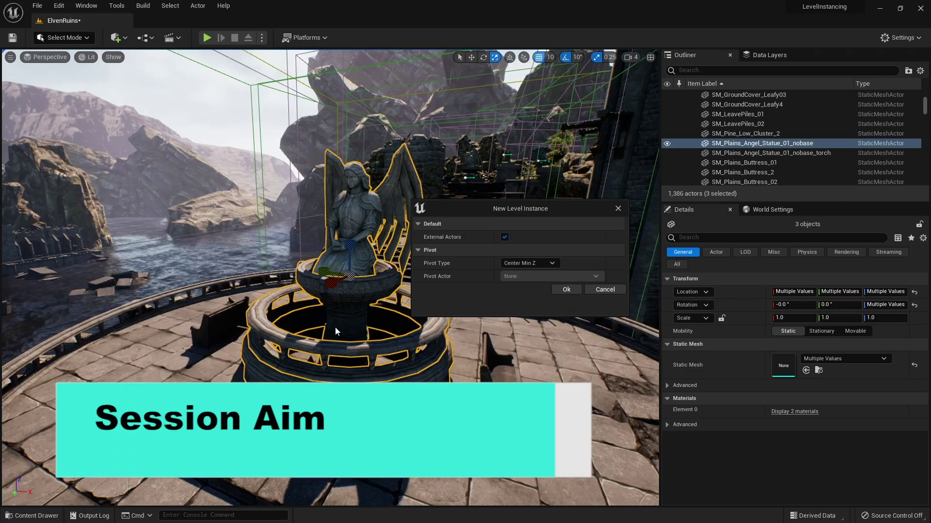
Step: Keep the pivot at Center Min Z and set BPP_FountainPrefab2's statue mesh to SM_Plains_Castle_DemonDoor_01
{"action": "left_click", "coordinate": [528, 263]}
{"action": "left_click", "coordinate": [491, 268]}
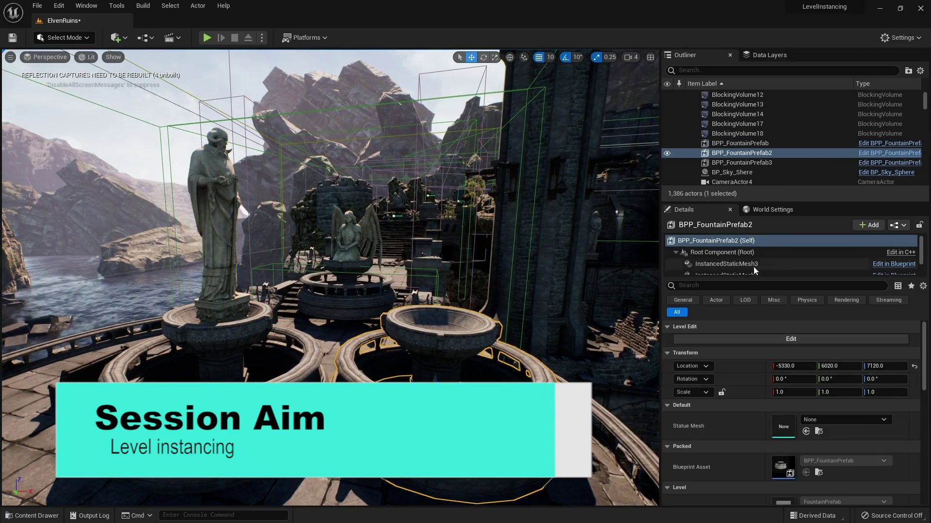
{"action": "left_click", "coordinate": [845, 420]}
{"action": "left_click", "coordinate": [844, 311]}
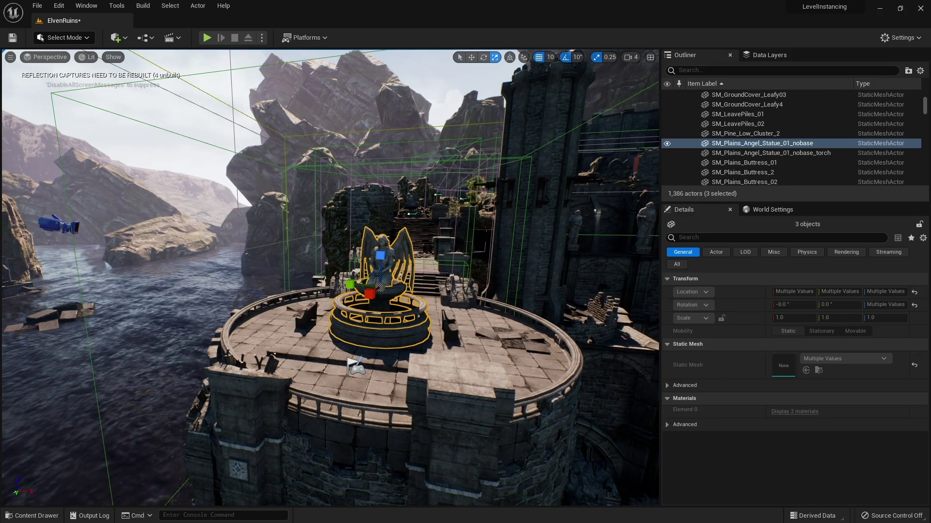
{"action": "left_click", "coordinate": [558, 170]}
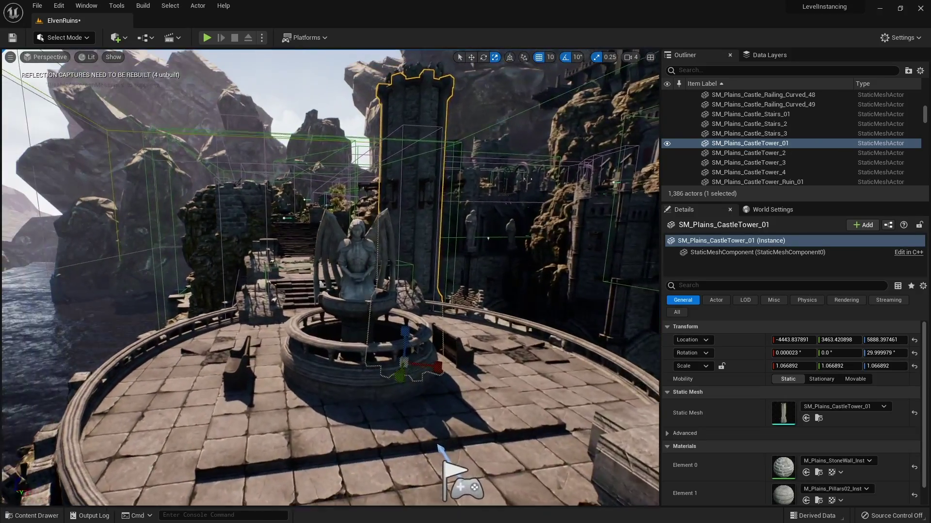
Step: Select the fountain basin, circular railing and angel statue together as three objects
{"action": "left_click", "coordinate": [330, 228]}
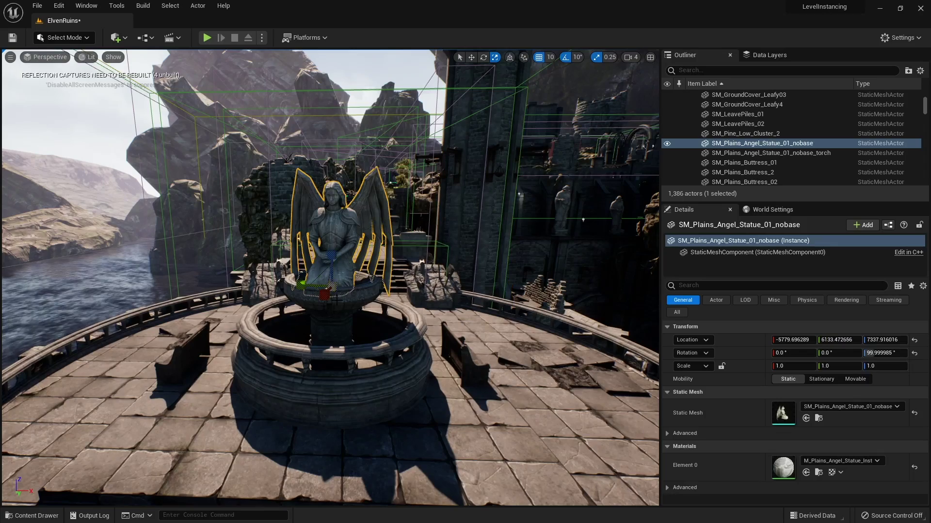
{"action": "left_click", "coordinate": [336, 301]}
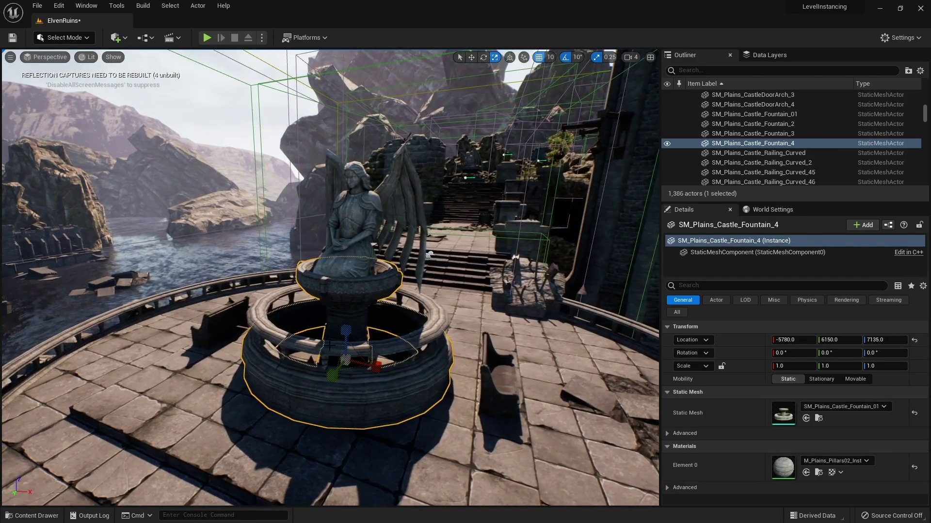
{"action": "left_click", "coordinate": [422, 310], "text": "ctrl"}
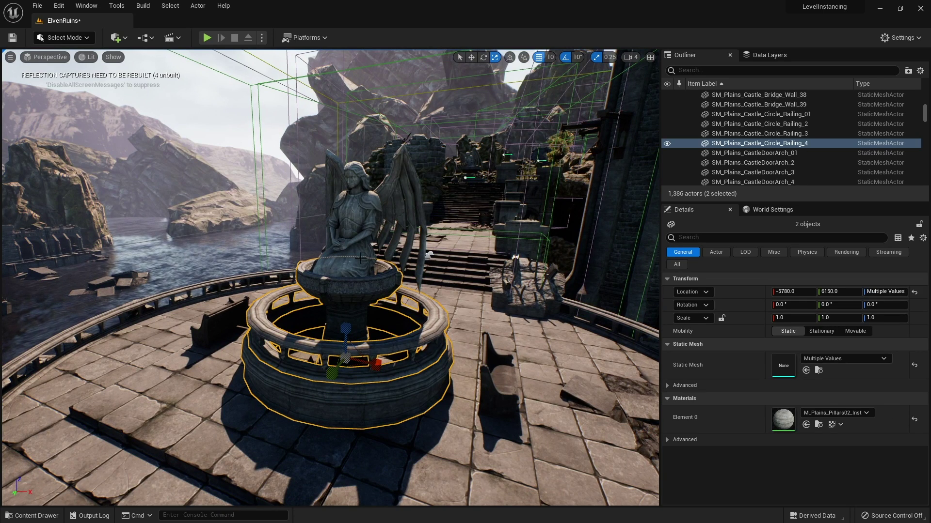
{"action": "left_click", "coordinate": [363, 240], "text": "ctrl"}
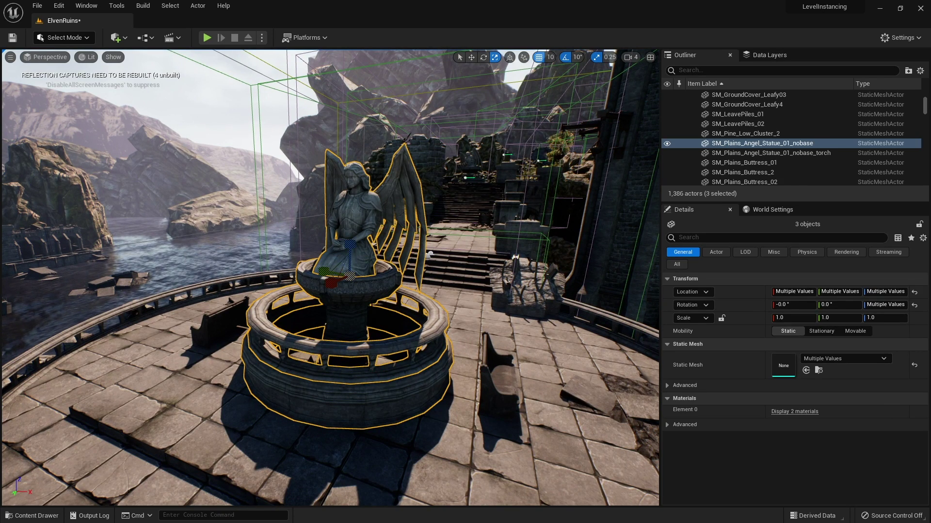
{"action": "right_click", "coordinate": [363, 241]}
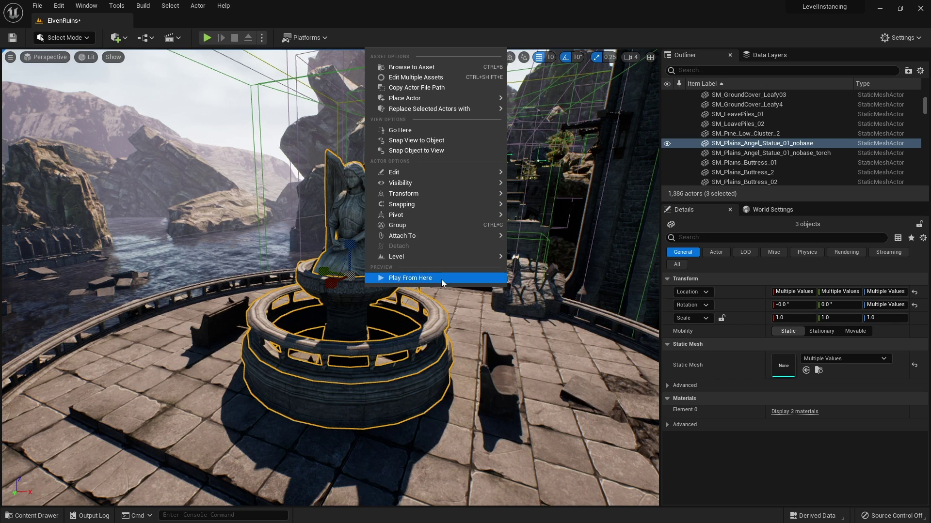
Step: Create a level instance from the three pieces, leaving the pivot type on Center Min Z
{"action": "mouse_move", "coordinate": [412, 260]}
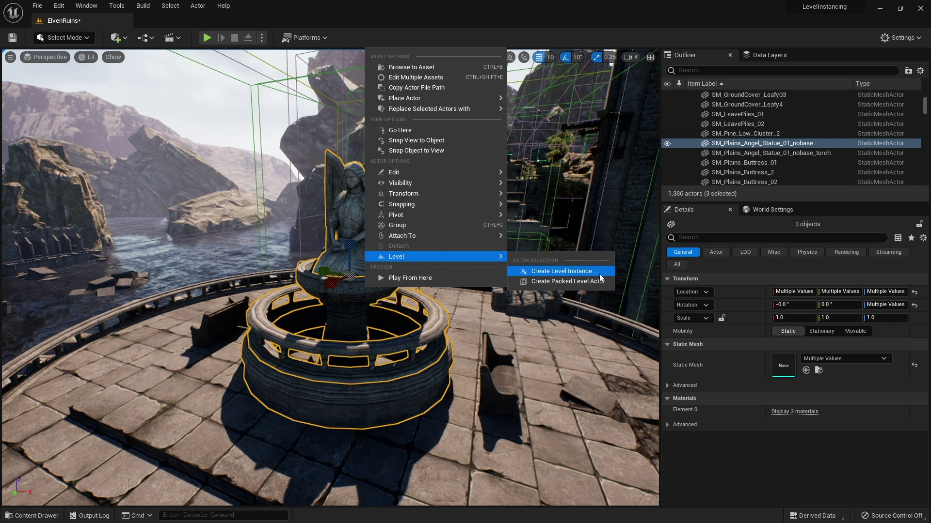
{"action": "left_click", "coordinate": [560, 274]}
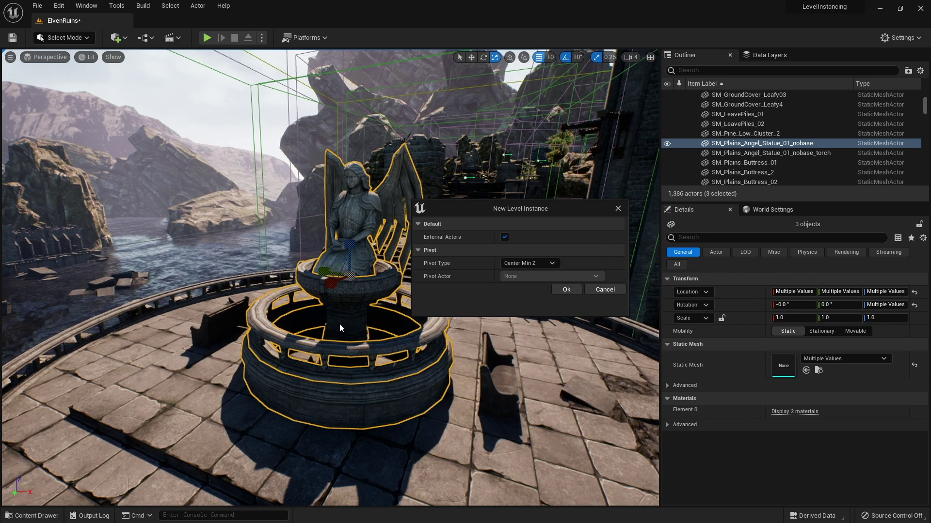
{"action": "left_click", "coordinate": [521, 263]}
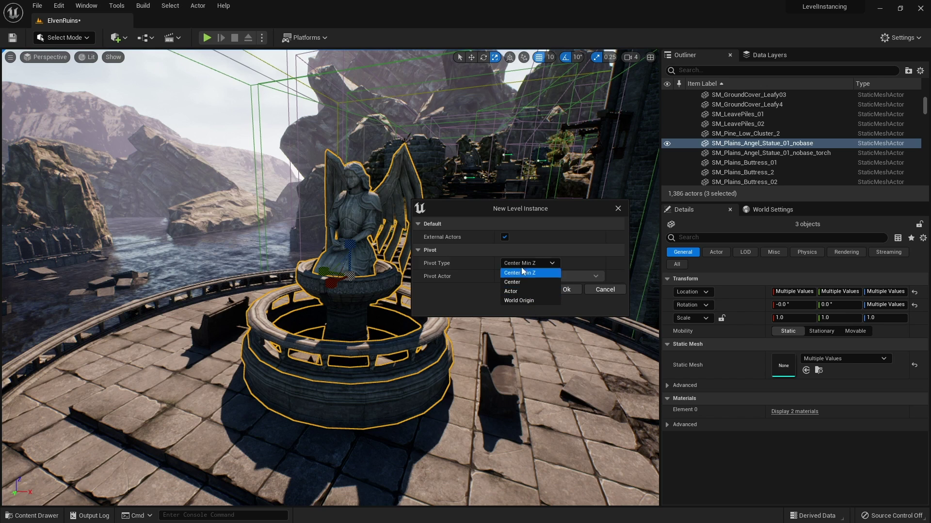
{"action": "left_click", "coordinate": [472, 291]}
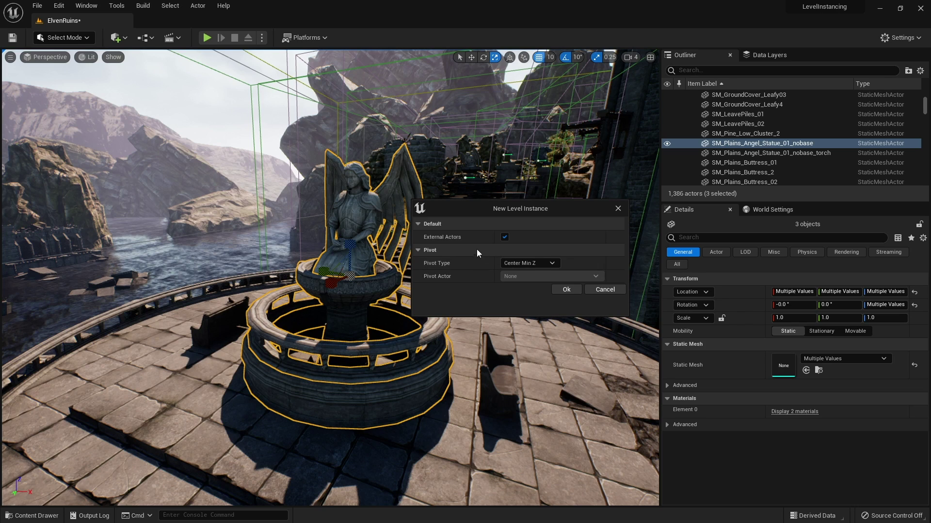
Step: Confirm the level instance and save it over the existing FountainPrefab level
{"action": "left_click", "coordinate": [573, 289]}
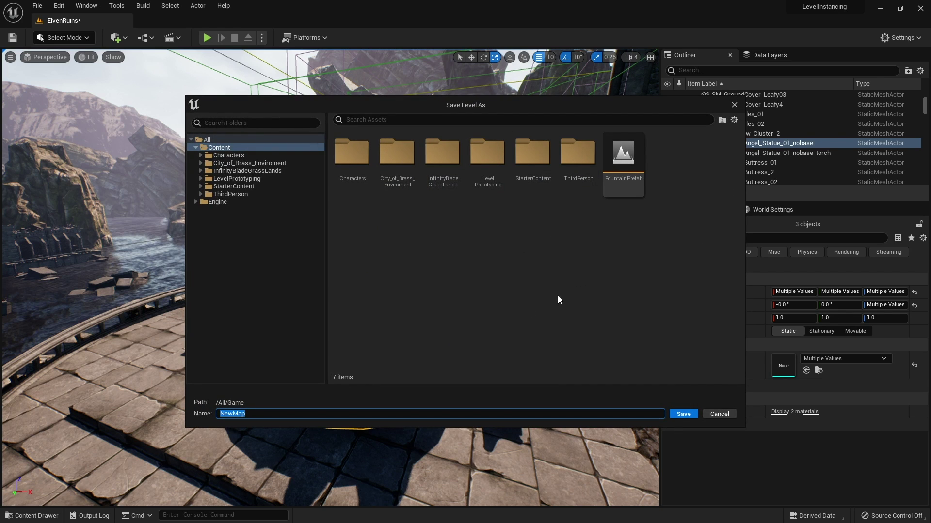
{"action": "left_click", "coordinate": [628, 189]}
{"action": "left_click", "coordinate": [682, 413]}
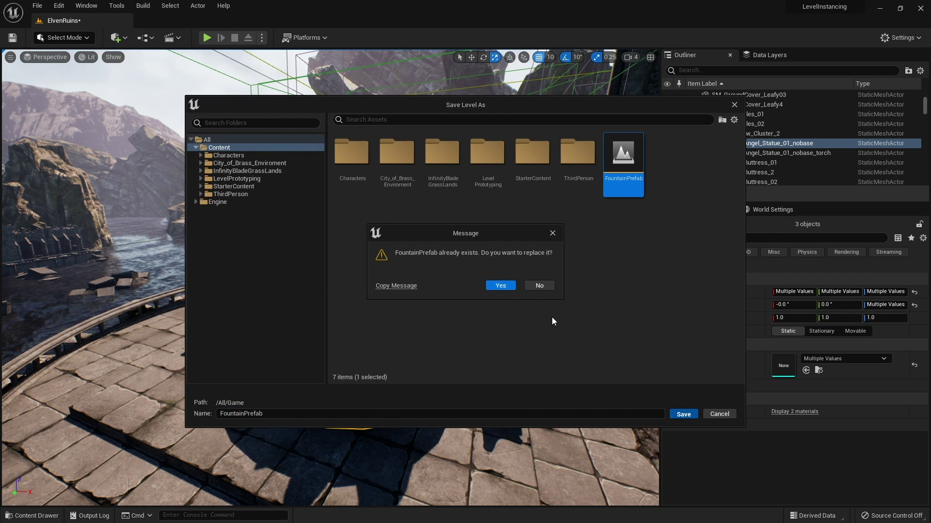
{"action": "left_click", "coordinate": [504, 287]}
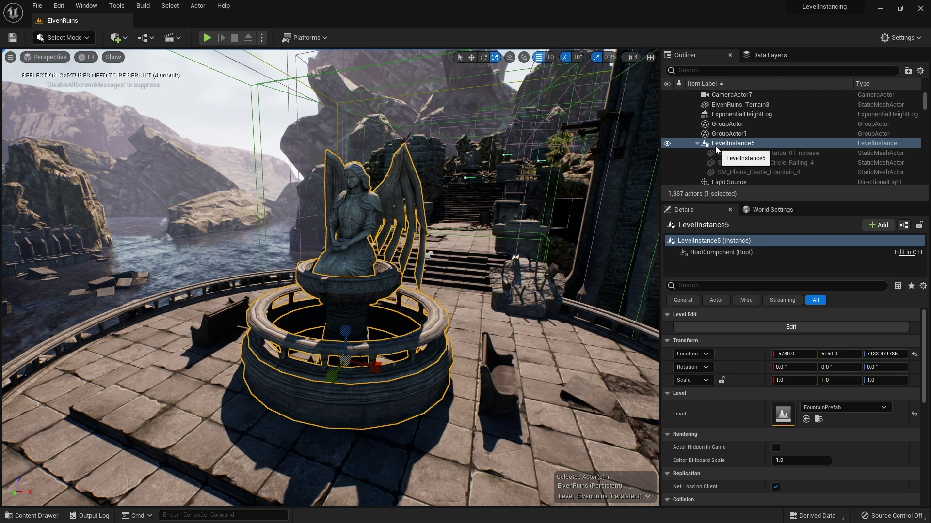
Step: Alt-drag LevelInstance5 along X twice to make LevelInstance6 and LevelInstance7, then frame the third
{"action": "left_click", "coordinate": [757, 161]}
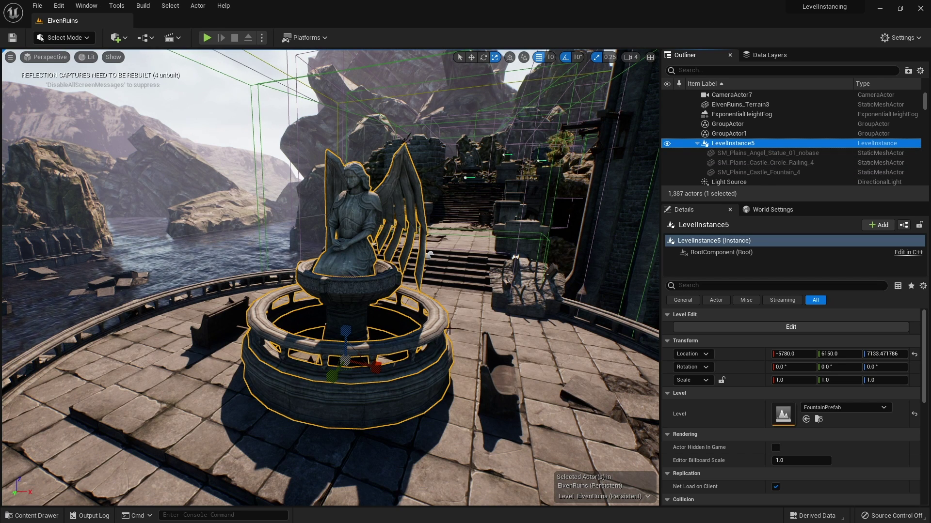
{"action": "left_click", "coordinate": [412, 287]}
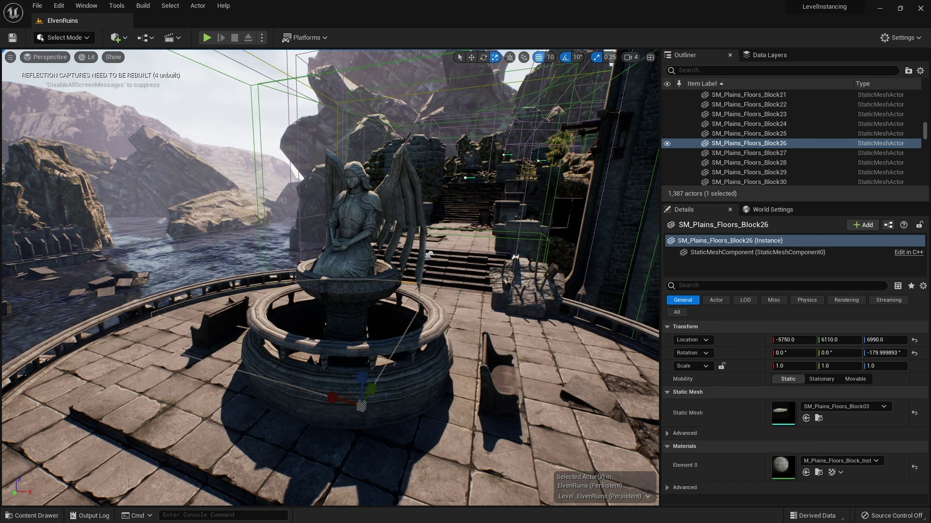
{"action": "key", "text": "ctrl+z"}
{"action": "key", "text": "w"}
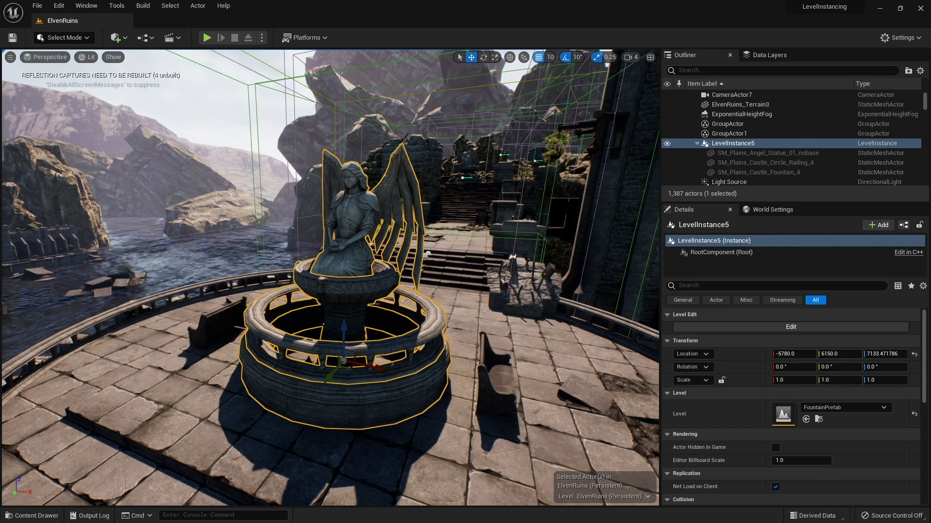
{"action": "left_click", "coordinate": [374, 362]}
{"action": "key", "text": "ctrl+z"}
{"action": "left_click_drag", "start_coordinate": [374, 363], "coordinate": [558, 407], "text": "alt"}
{"action": "right_click_drag", "start_coordinate": [558, 407], "coordinate": [456, 386]}
{"action": "left_click_drag", "start_coordinate": [361, 318], "coordinate": [117, 375], "text": "alt"}
{"action": "key", "text": "f"}
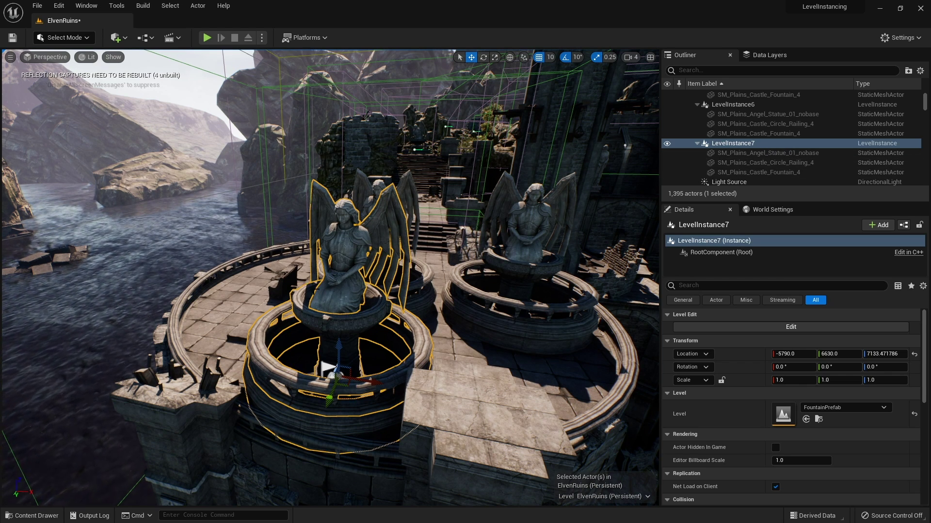
Step: Open the FountainPrefab level, saving pending changes, and frame its three fountain actors
{"action": "left_click", "coordinate": [32, 515]}
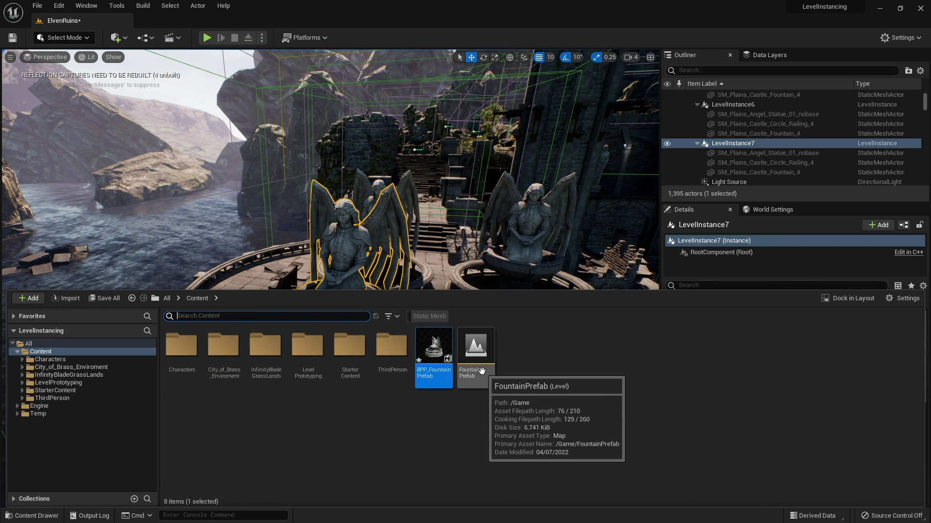
{"action": "double_click", "coordinate": [486, 383]}
{"action": "left_click", "coordinate": [489, 377]}
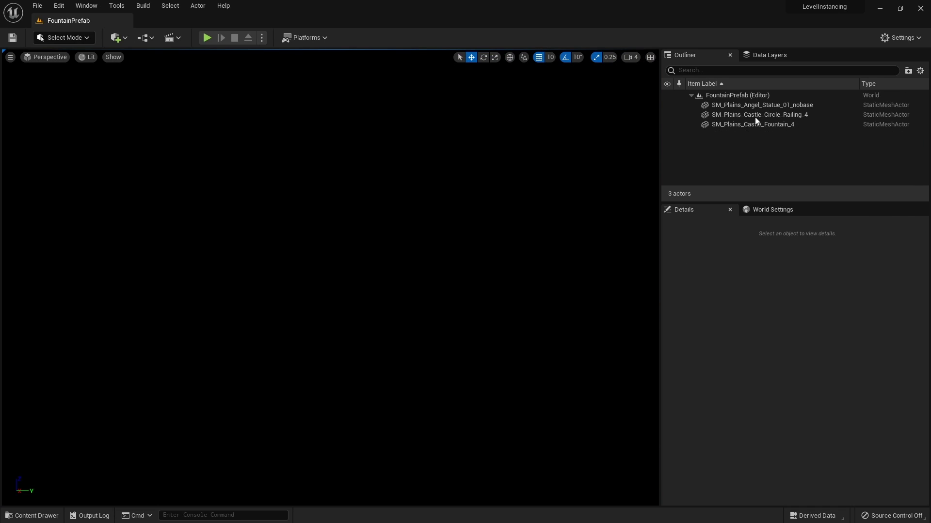
{"action": "left_click", "coordinate": [750, 105]}
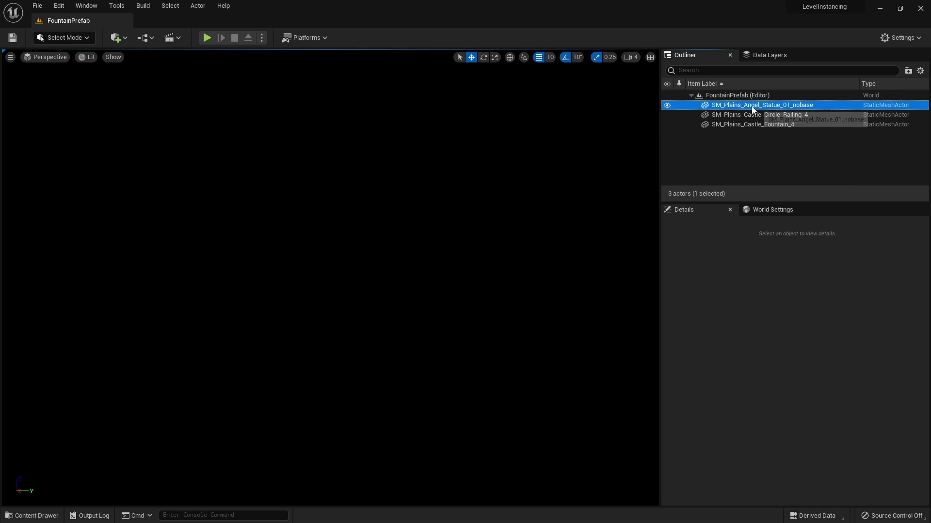
{"action": "left_click", "coordinate": [748, 122], "text": "shift"}
{"action": "key", "text": "f"}
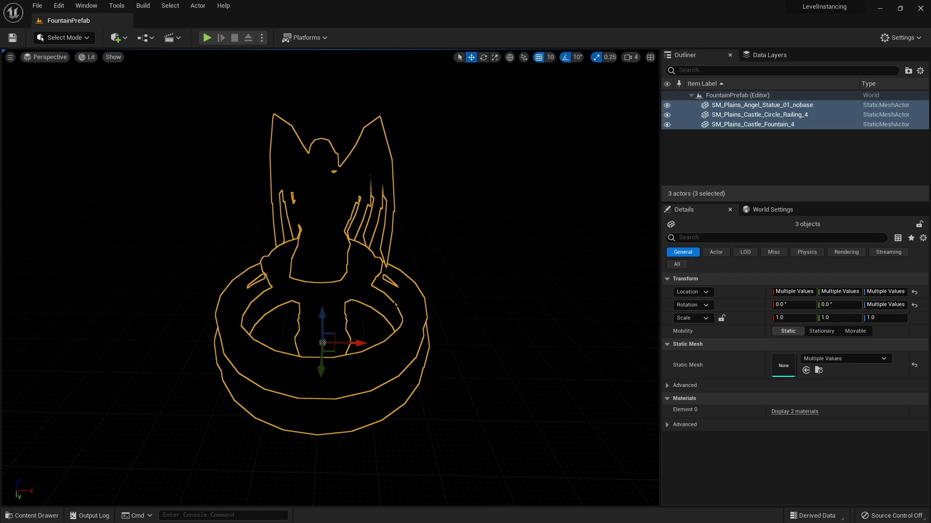
Step: Reopen the ElvenRuins level from InfinityBladeGrassLands > Maps
{"action": "left_click", "coordinate": [33, 516]}
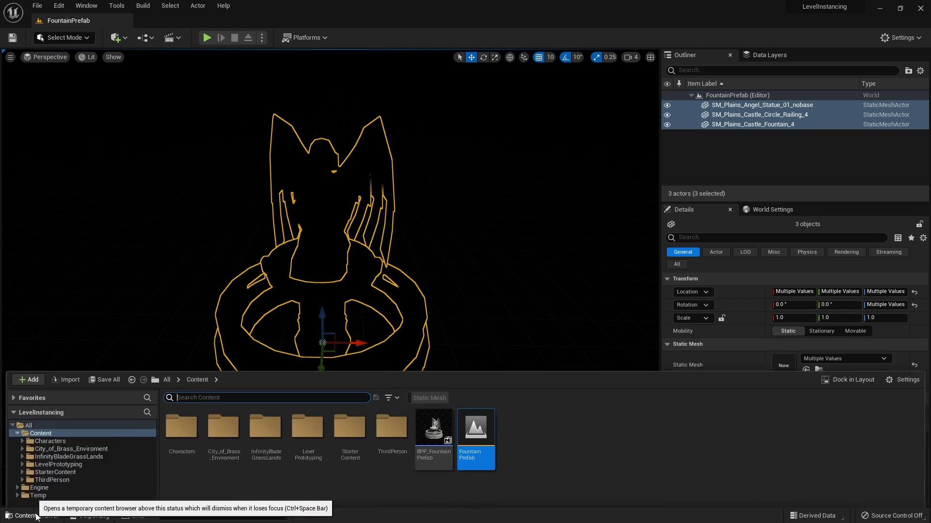
{"action": "double_click", "coordinate": [275, 383]}
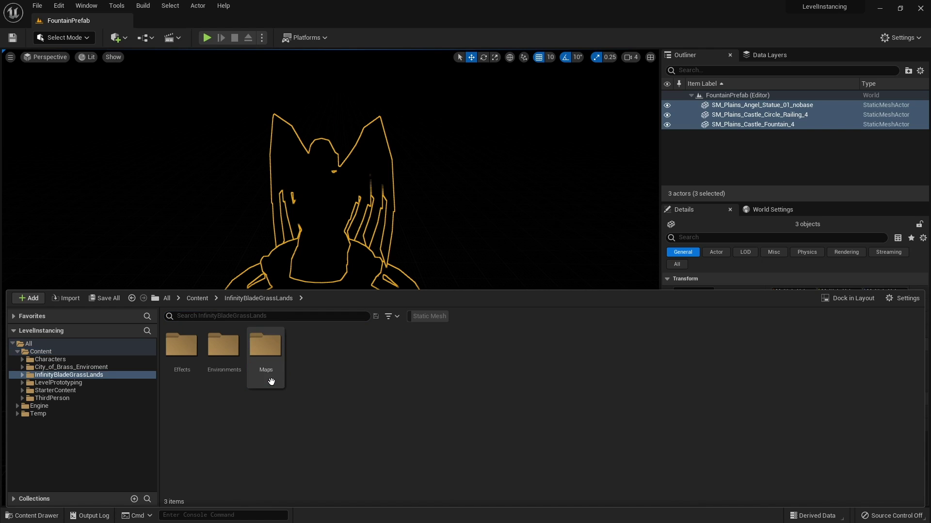
{"action": "left_click", "coordinate": [267, 367]}
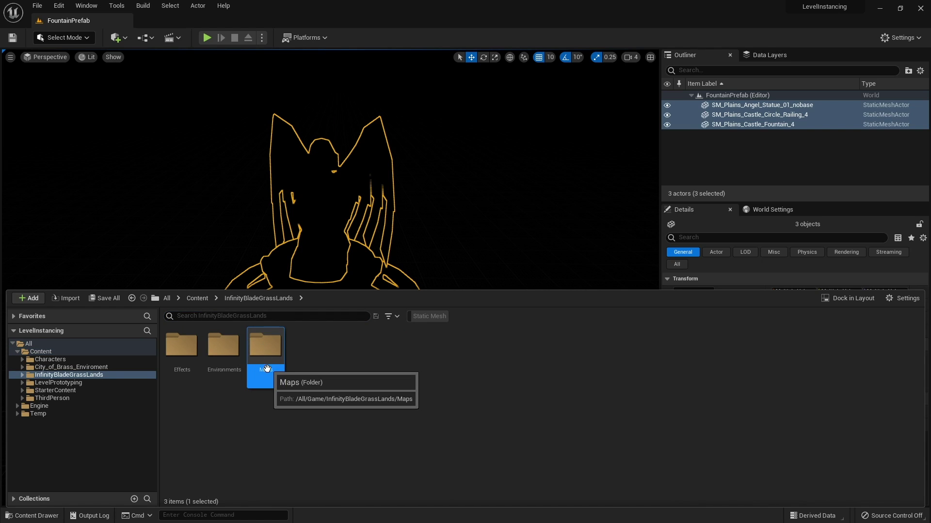
{"action": "double_click", "coordinate": [272, 365]}
{"action": "left_click", "coordinate": [221, 363]}
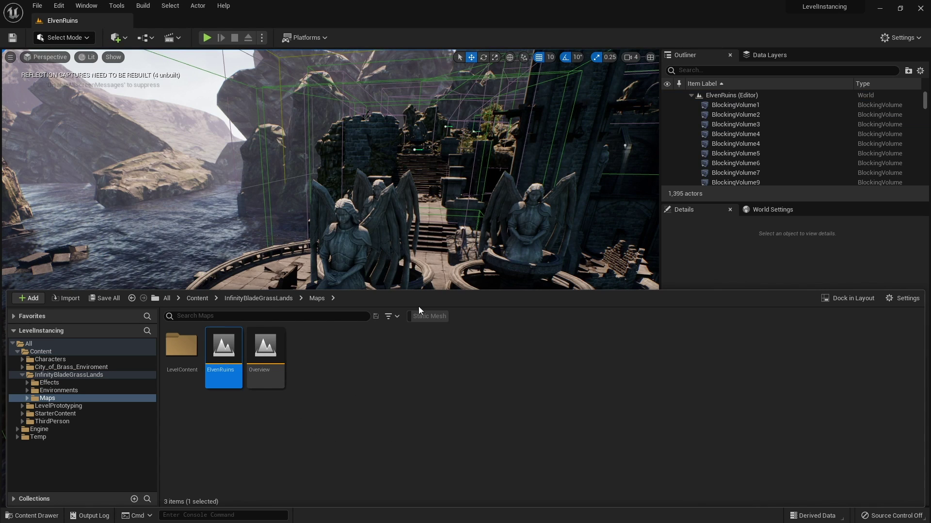
{"action": "left_click_drag", "start_coordinate": [427, 252], "coordinate": [410, 226]}
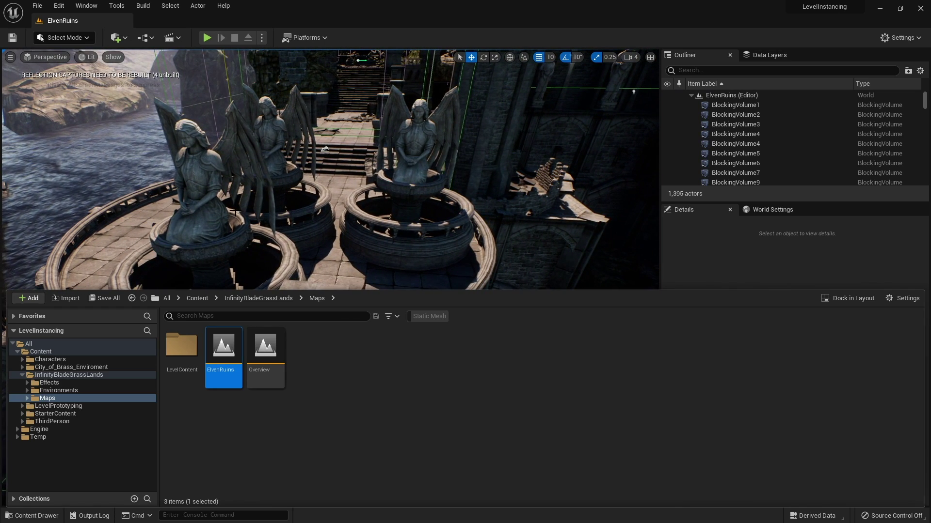
Step: Frame the LevelInstance7 angel fountain and enter Level > Edit on it
{"action": "left_click", "coordinate": [193, 160]}
{"action": "key", "text": "ctrl+space"}
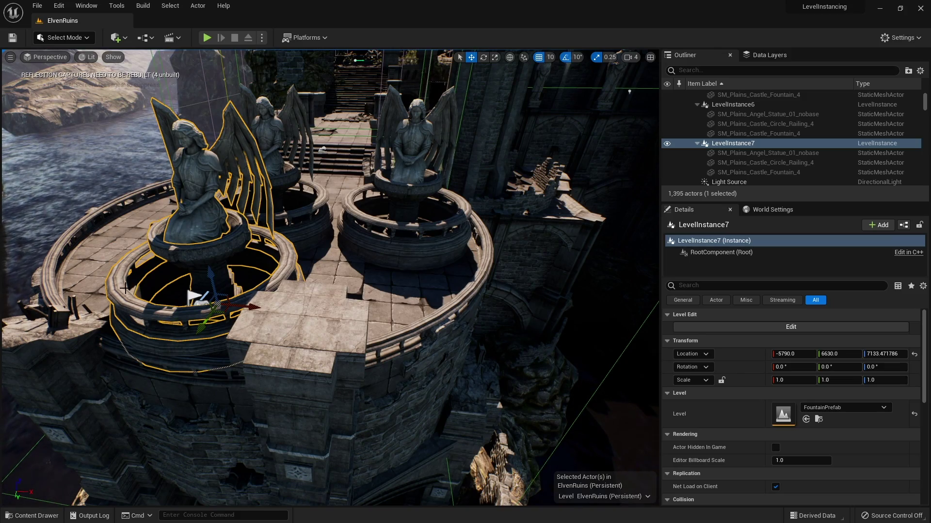
{"action": "key", "text": "f"}
{"action": "left_click_drag", "start_coordinate": [330, 272], "coordinate": [341, 192], "text": "alt"}
{"action": "left_click_drag", "start_coordinate": [320, 121], "coordinate": [428, 188], "text": "alt"}
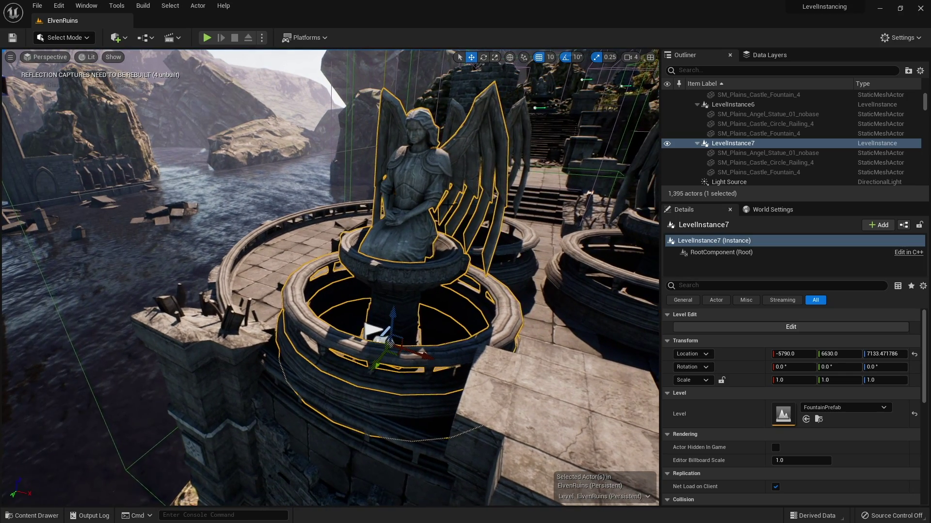
{"action": "right_click", "coordinate": [428, 188]}
{"action": "mouse_move", "coordinate": [494, 390]}
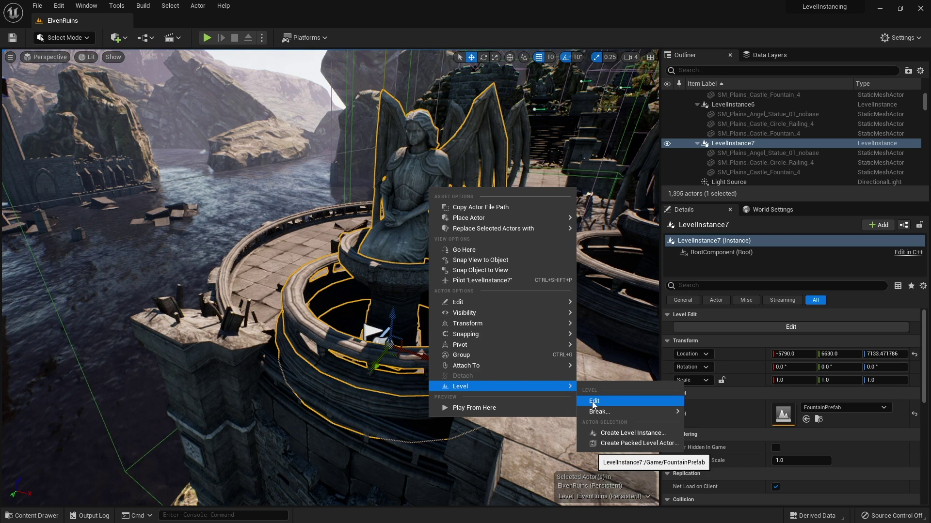
{"action": "mouse_move", "coordinate": [601, 416]}
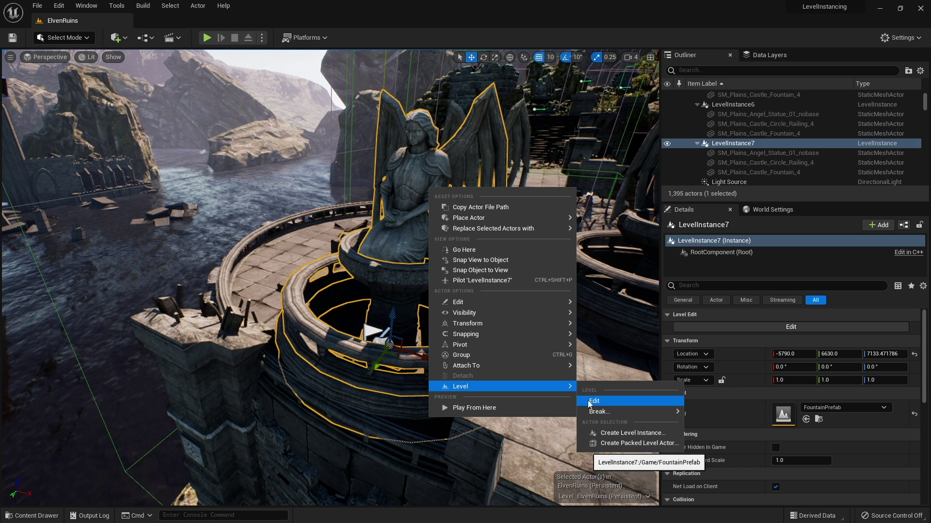
{"action": "left_click", "coordinate": [596, 401]}
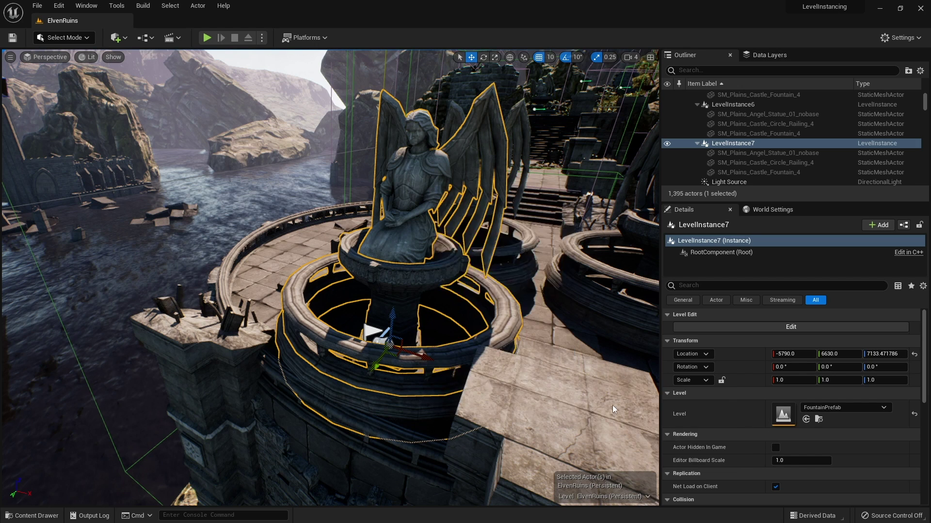
{"action": "left_click_drag", "start_coordinate": [541, 369], "coordinate": [449, 367], "text": "alt"}
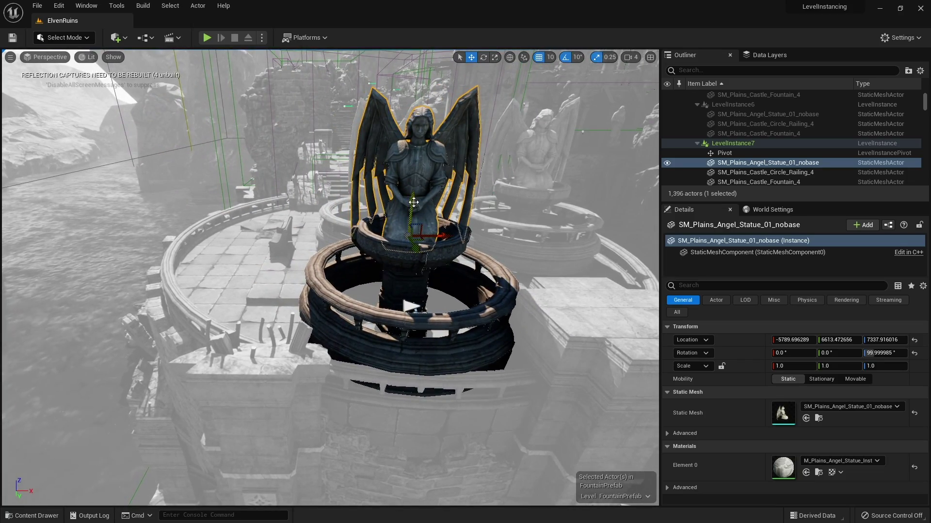
Step: Raise the angel statue 100 units to Z 7437.9 and commit the level instance edits
{"action": "left_click_drag", "start_coordinate": [413, 203], "coordinate": [420, 151]}
{"action": "left_click_drag", "start_coordinate": [457, 259], "coordinate": [458, 260], "text": "alt"}
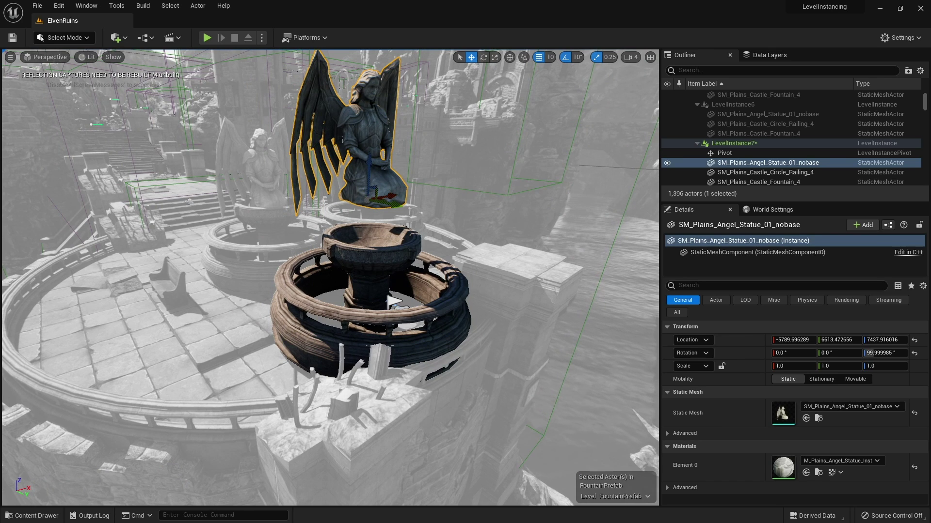
{"action": "right_click", "coordinate": [392, 301]}
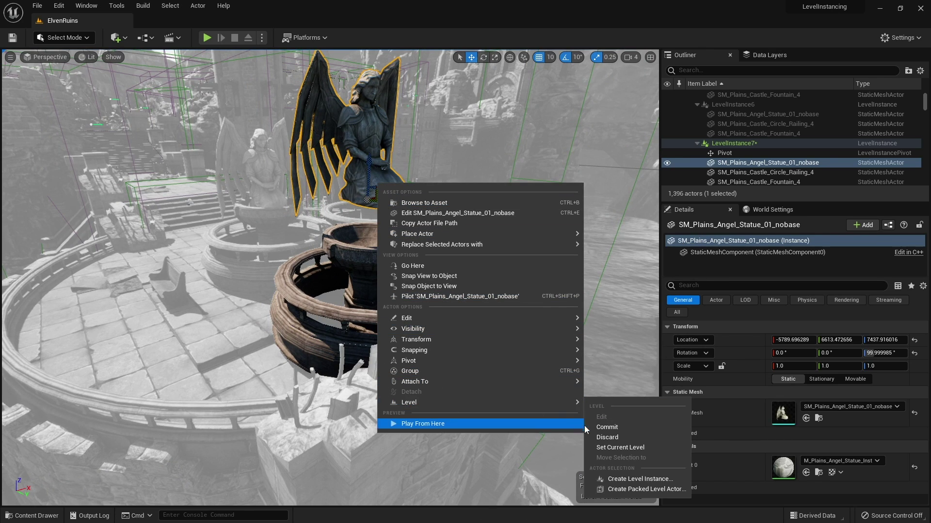
{"action": "left_click", "coordinate": [623, 428]}
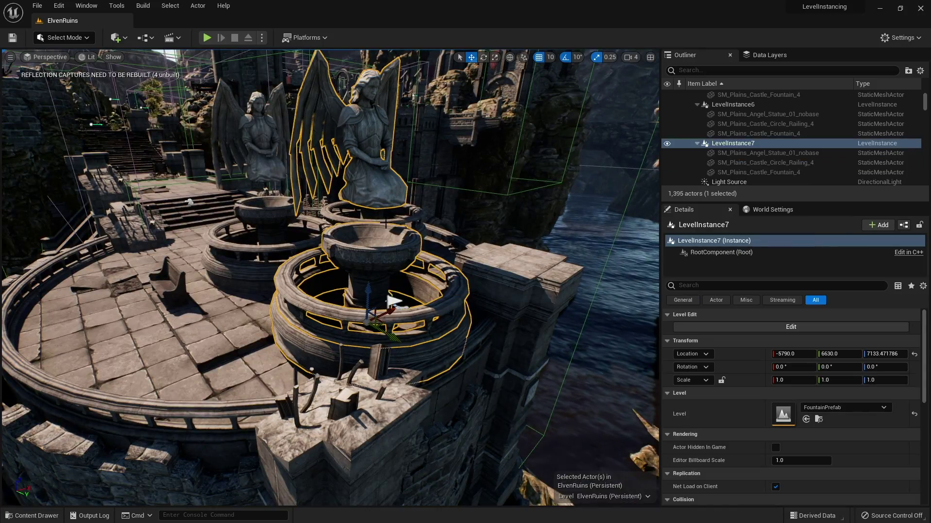
{"action": "right_click_drag", "start_coordinate": [393, 301], "coordinate": [346, 271]}
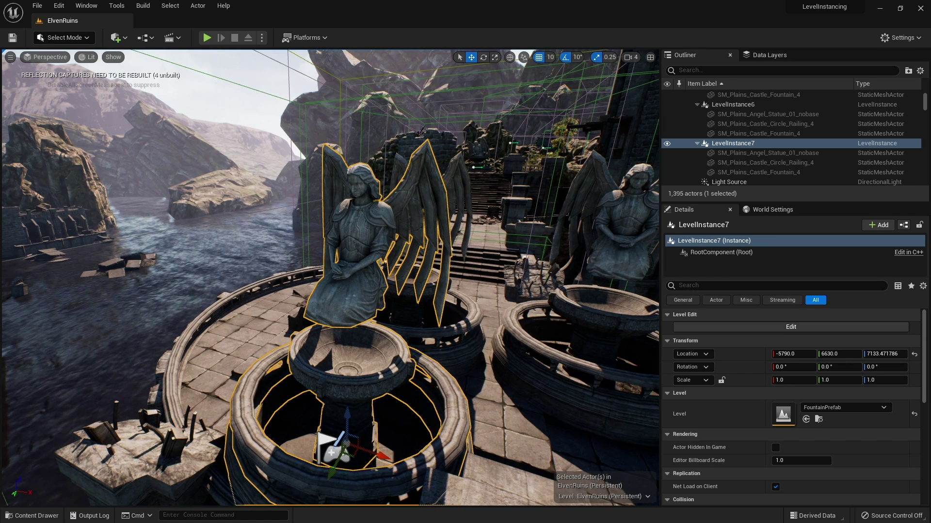
Step: Delete LevelInstance7 and LevelInstance6, then break LevelInstance5 into separate static mesh actors
{"action": "key", "text": "ctrl+z"}
{"action": "key", "text": "ctrl+z"}
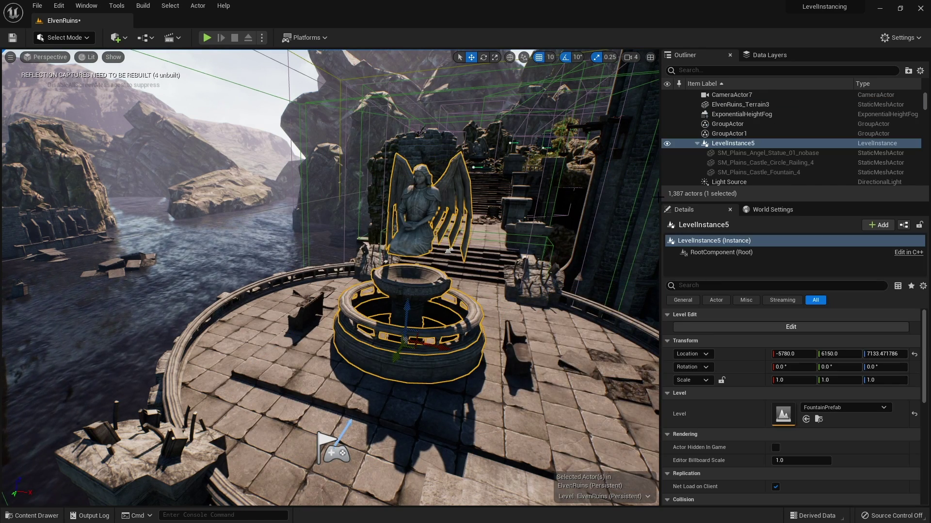
{"action": "right_click", "coordinate": [745, 147]}
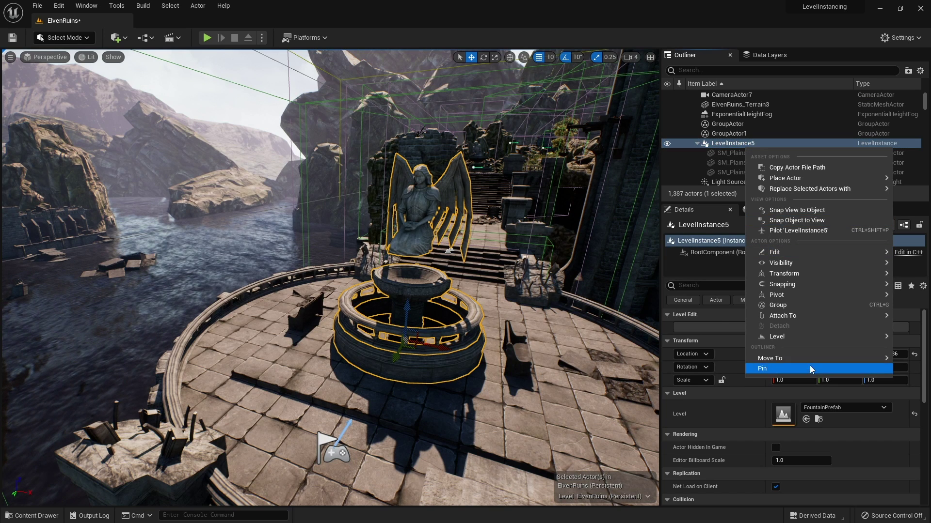
{"action": "mouse_move", "coordinate": [803, 342]}
{"action": "mouse_move", "coordinate": [687, 362]}
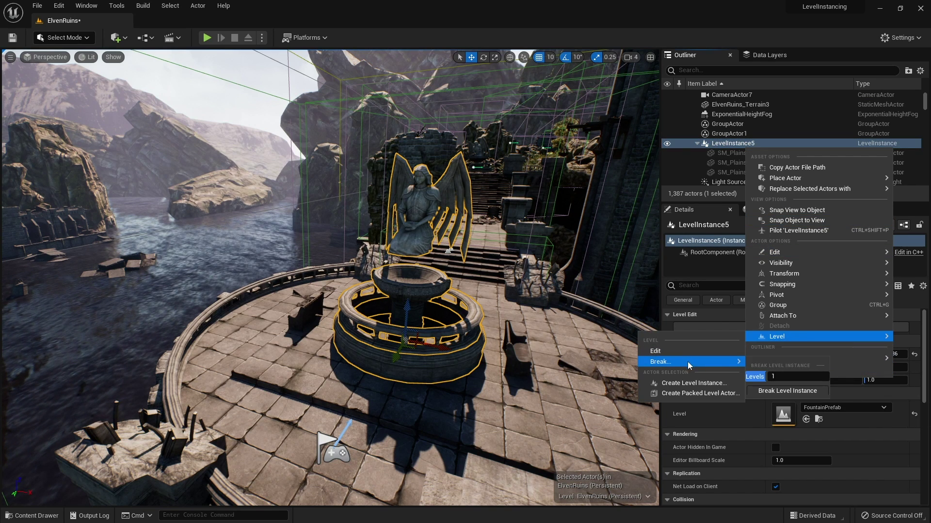
{"action": "left_click", "coordinate": [764, 391]}
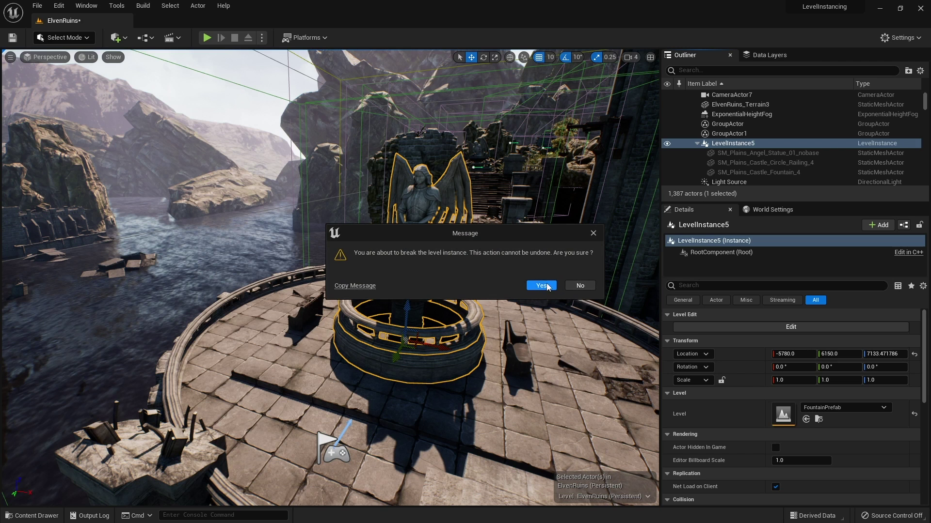
{"action": "left_click", "coordinate": [541, 286]}
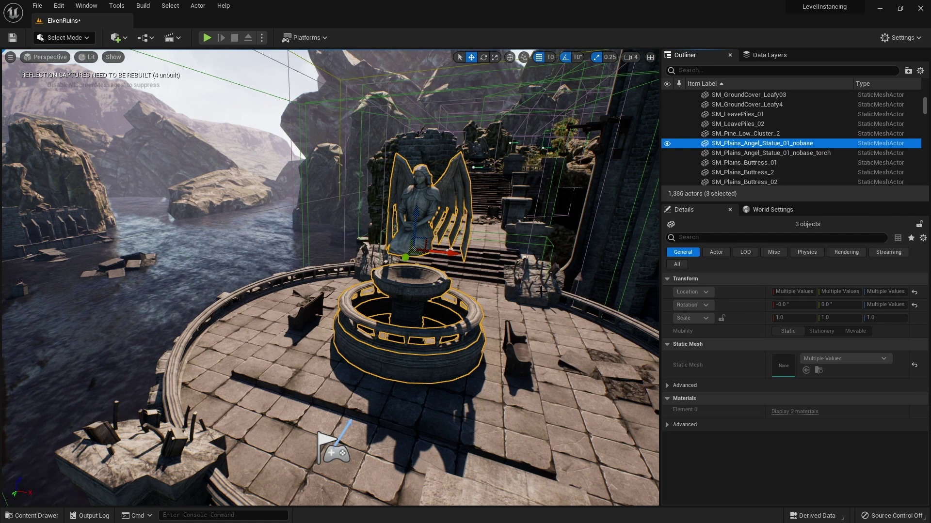
{"action": "left_click", "coordinate": [422, 208]}
{"action": "left_click", "coordinate": [422, 207]}
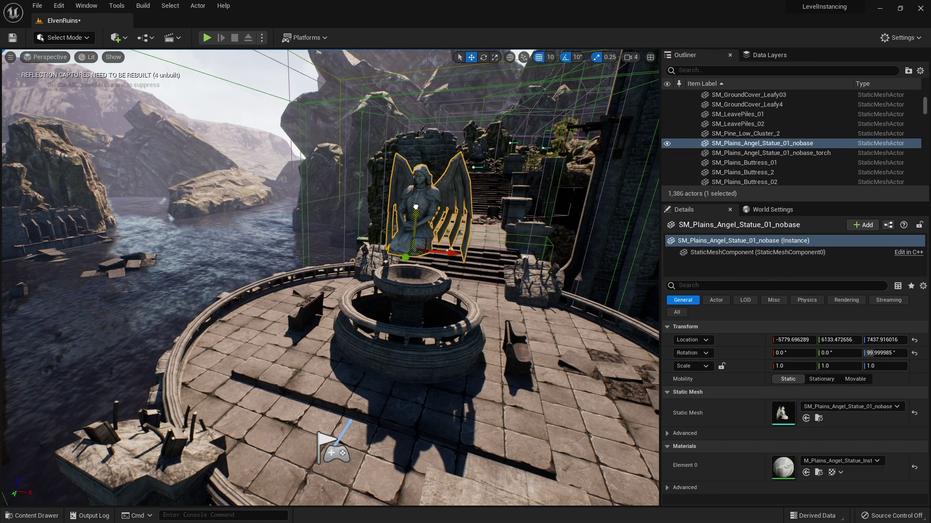
Step: Drop the statue onto the fountain and create a packed level actor from all three pieces
{"action": "key", "text": "End"}
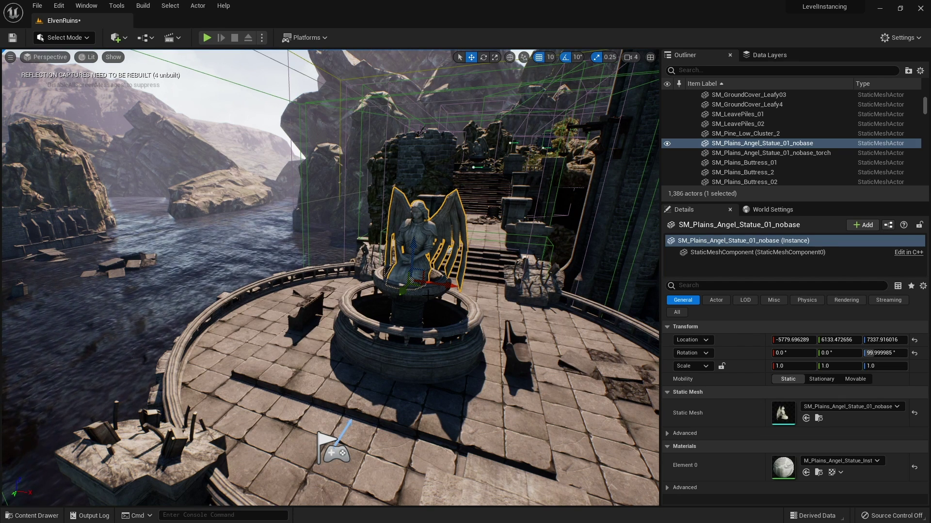
{"action": "left_click", "coordinate": [370, 326], "text": "ctrl"}
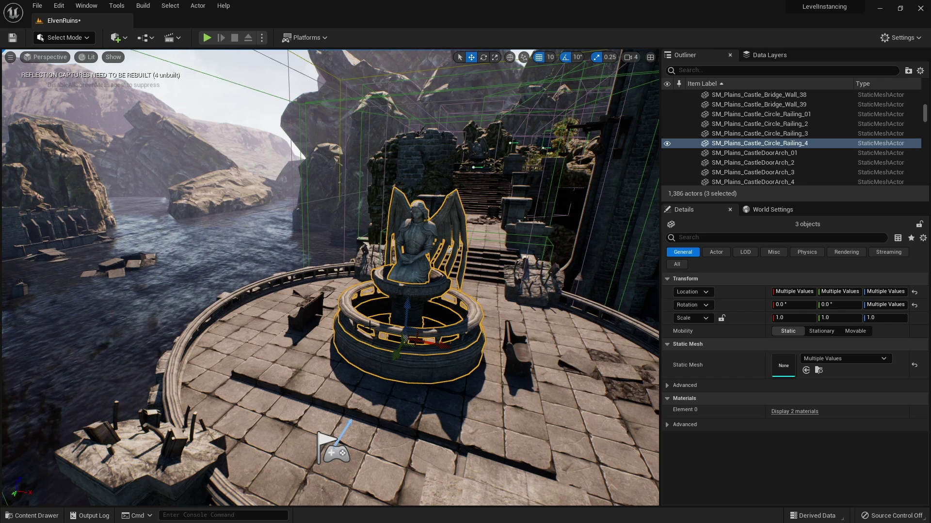
{"action": "right_click", "coordinate": [398, 291]}
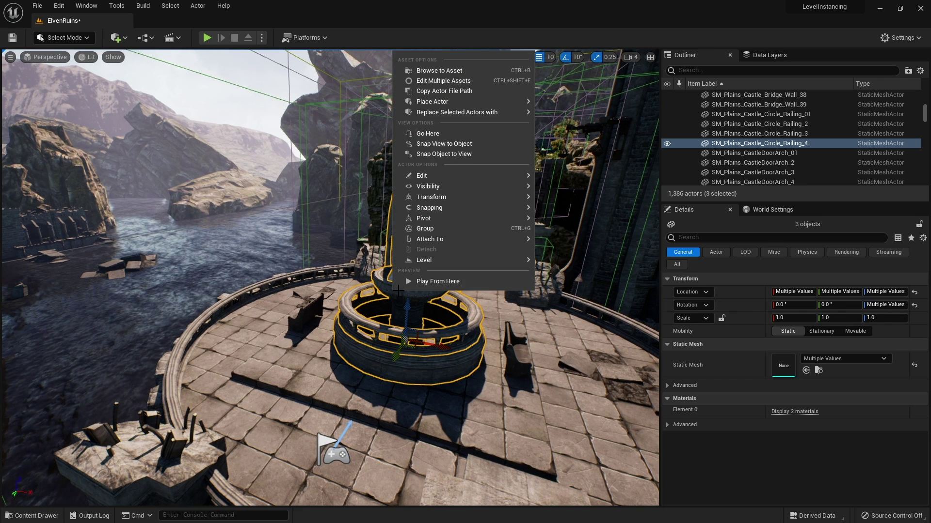
{"action": "mouse_move", "coordinate": [449, 264]}
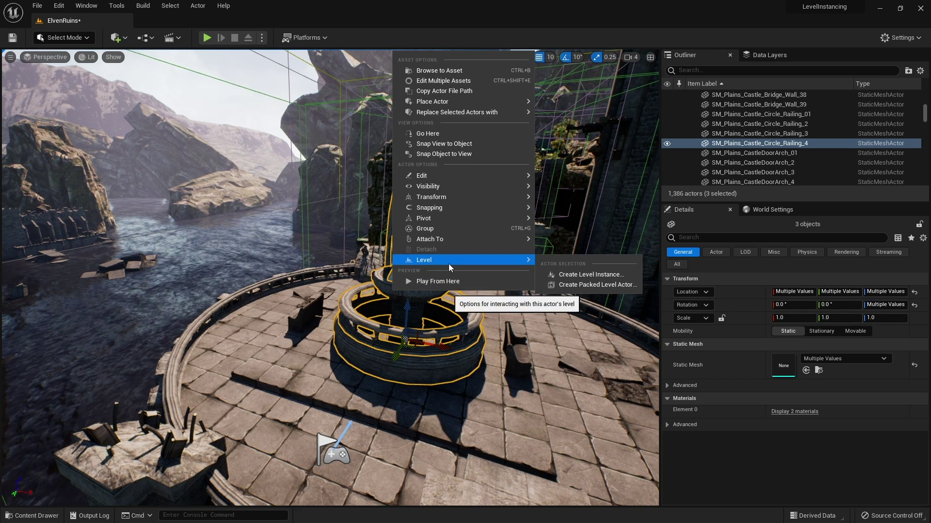
{"action": "left_click", "coordinate": [590, 285]}
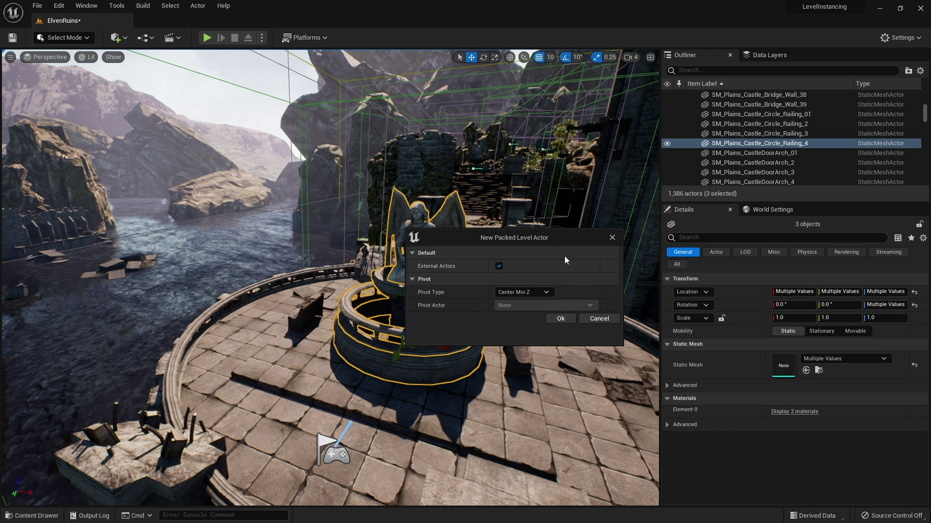
{"action": "left_click", "coordinate": [560, 318]}
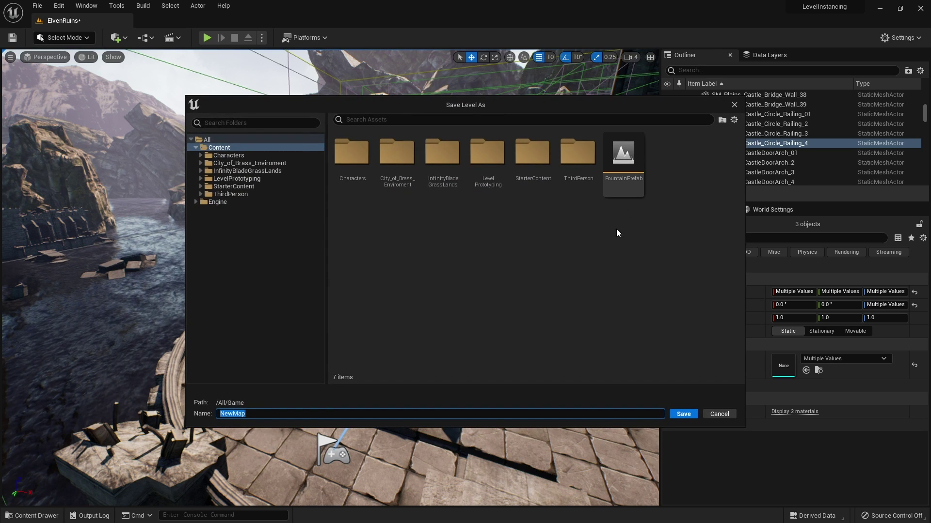
Step: Save the level over FountainPrefab and the blueprint as BPP_FountainPrefab
{"action": "left_click", "coordinate": [611, 176]}
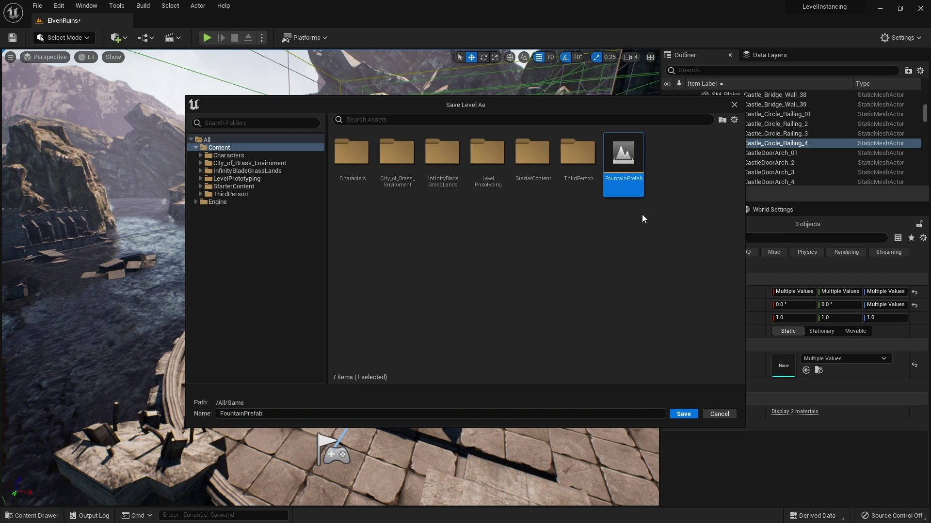
{"action": "left_click", "coordinate": [691, 415]}
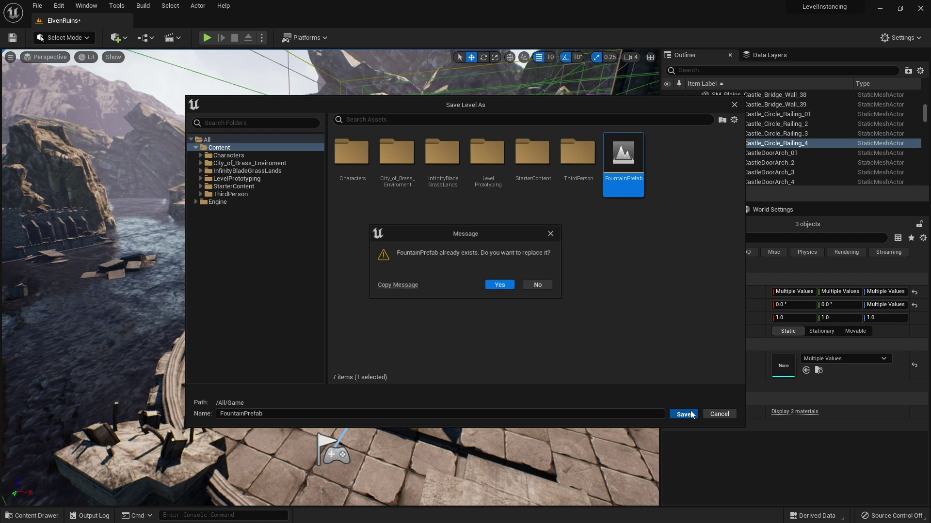
{"action": "left_click", "coordinate": [500, 286]}
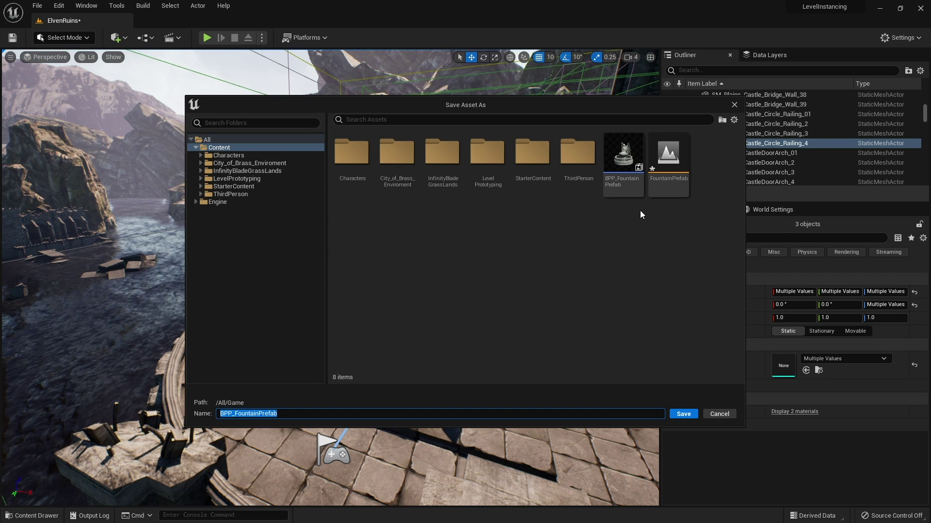
{"action": "left_click", "coordinate": [627, 184]}
{"action": "left_click", "coordinate": [682, 415]}
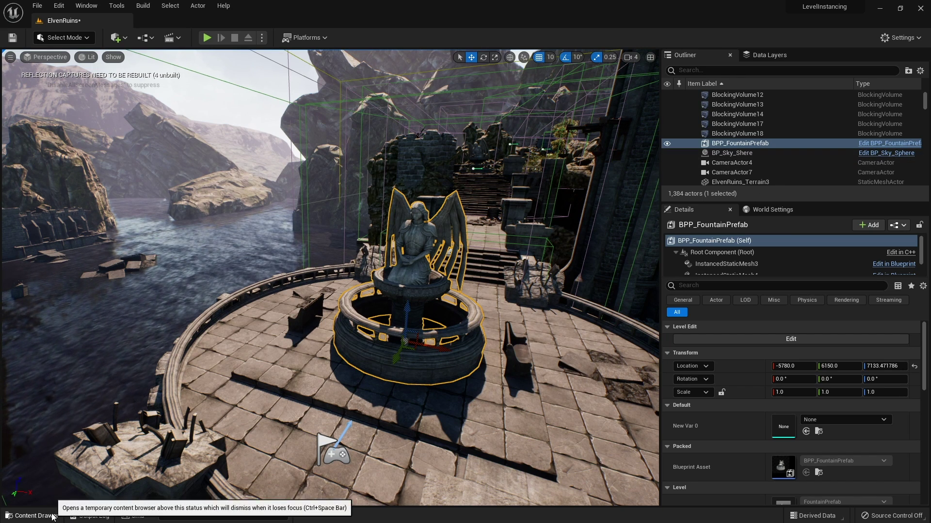
Step: Drag BPP_FountainPrefab from the Content root onto the terrace as a third fountain copy
{"action": "left_click", "coordinate": [33, 515]}
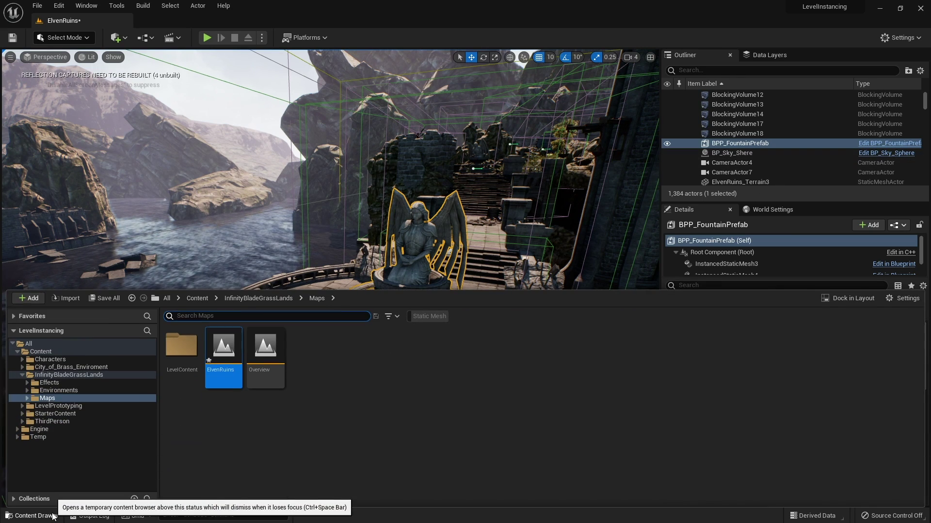
{"action": "left_click", "coordinate": [197, 299]}
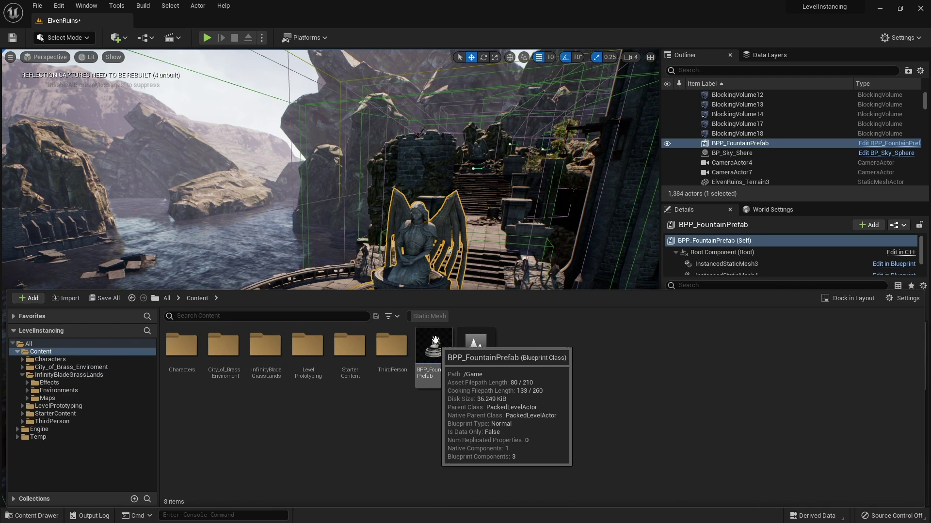
{"action": "left_click_drag", "start_coordinate": [444, 355], "coordinate": [538, 339]}
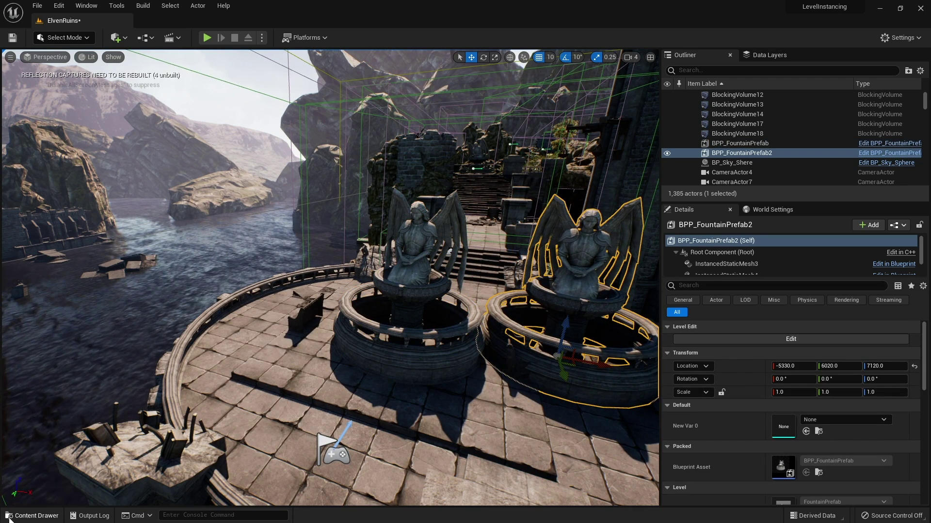
{"action": "left_click", "coordinate": [33, 516]}
{"action": "left_click_drag", "start_coordinate": [447, 356], "coordinate": [477, 277]}
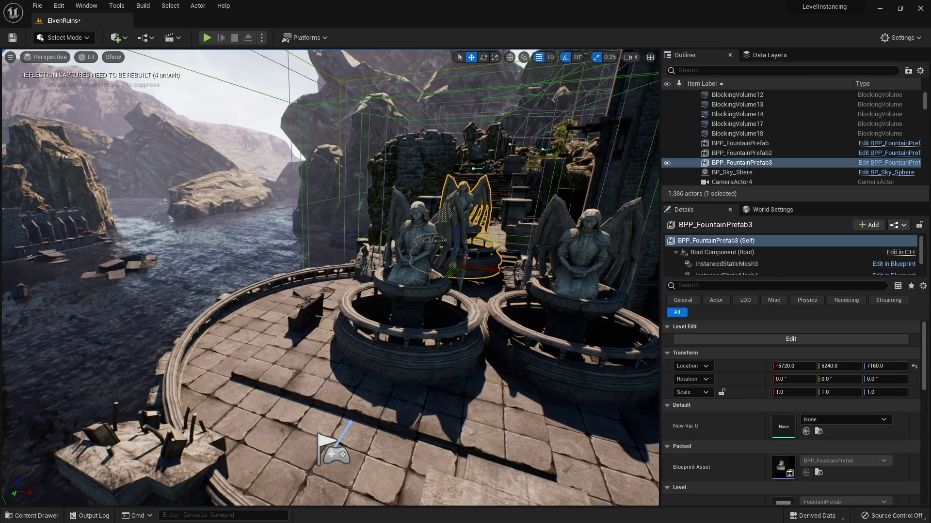
{"action": "right_click_drag", "start_coordinate": [478, 276], "coordinate": [472, 296]}
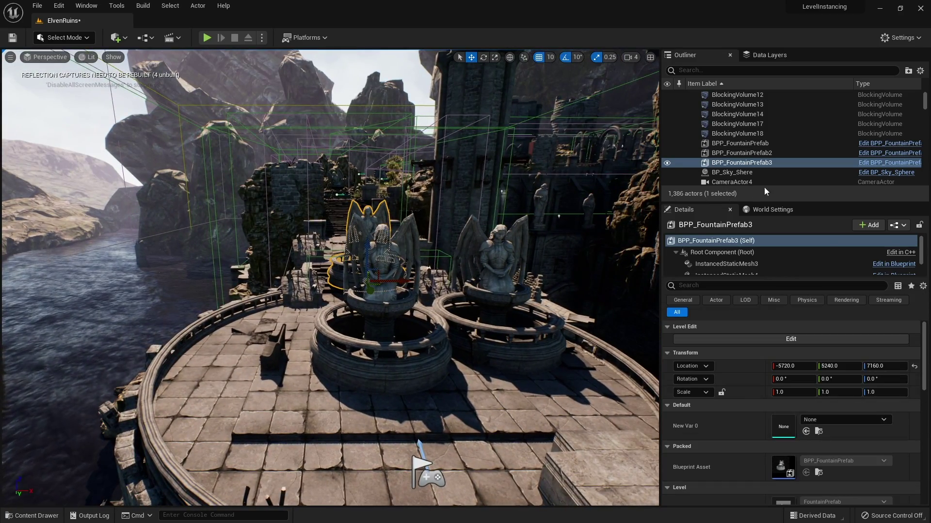
{"action": "left_click", "coordinate": [872, 162]}
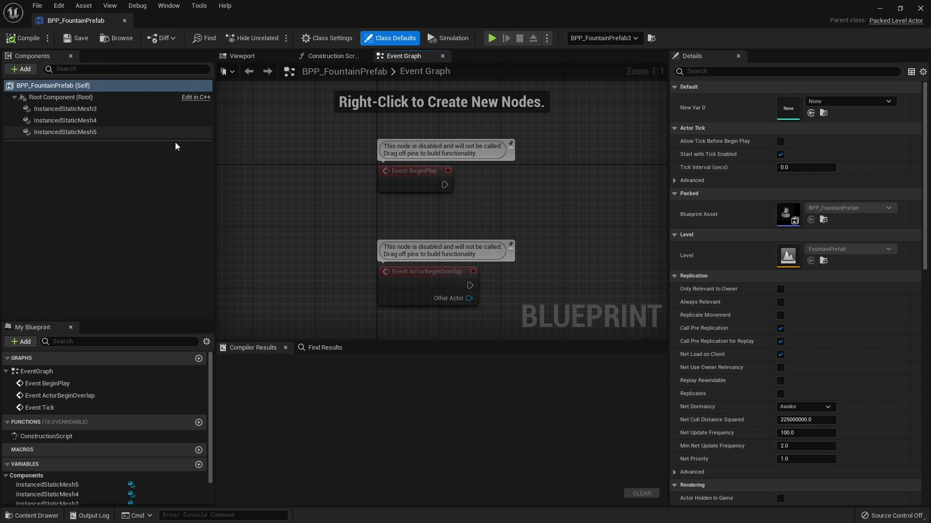
Step: In the blueprint's Viewport, select the angel statue, identifying it as InstancedStaticMesh5
{"action": "left_click", "coordinate": [242, 56]}
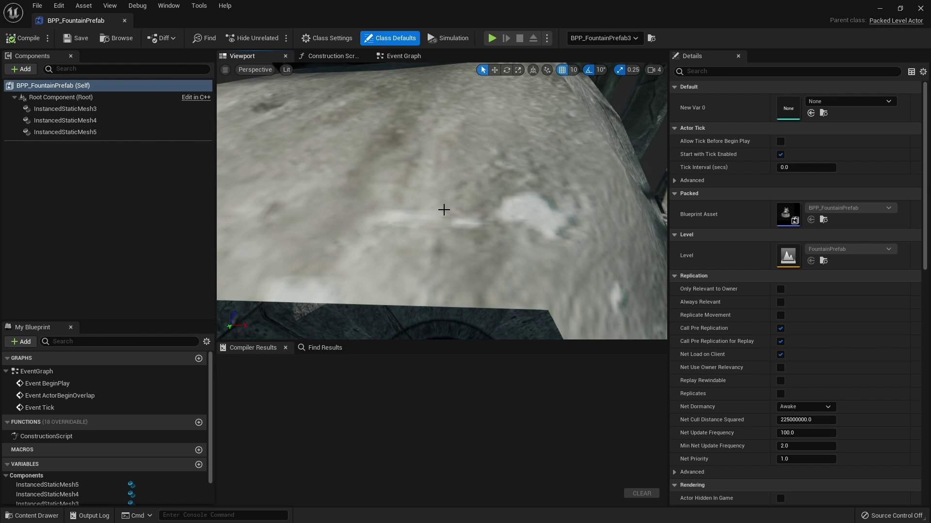
{"action": "left_click_drag", "start_coordinate": [443, 209], "coordinate": [375, 143]}
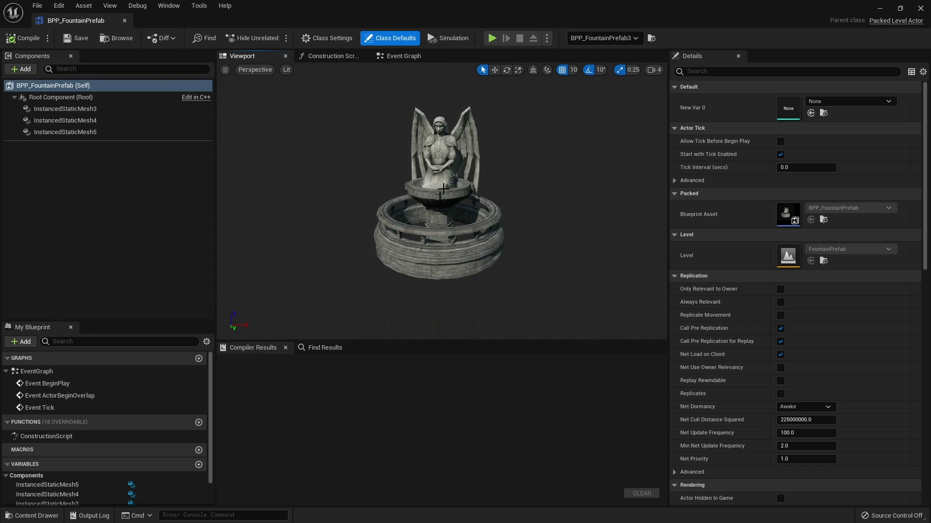
{"action": "left_click", "coordinate": [441, 170]}
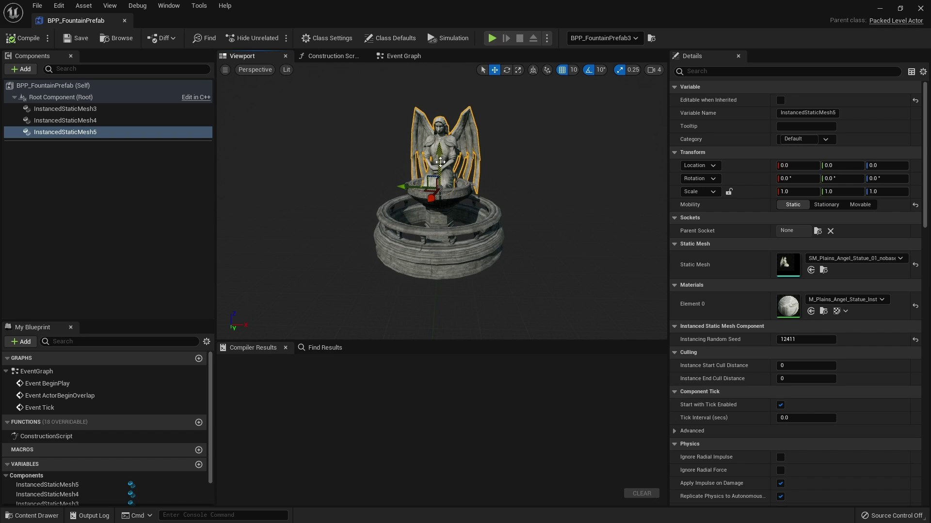
{"action": "scroll", "coordinate": [440, 162], "scroll_direction": "up", "scroll_amount": 10}
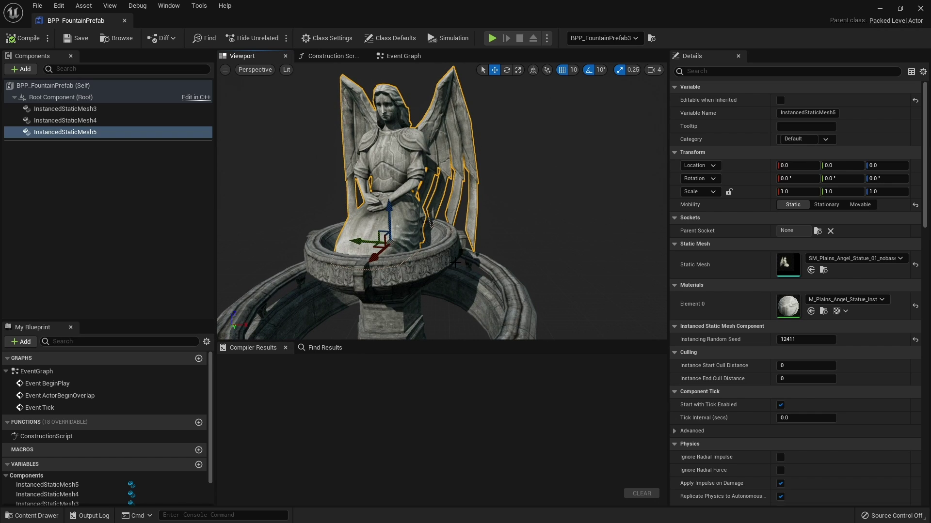
{"action": "scroll", "coordinate": [453, 263], "scroll_direction": "down", "scroll_amount": 8}
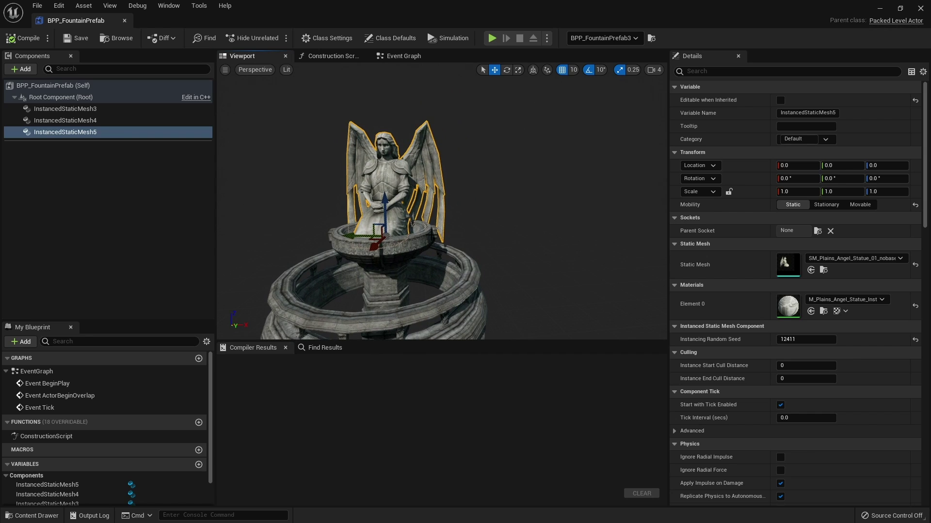
Step: In the Construction Script, add a Set Static Mesh node on InstancedStaticMesh5 wired to the script start
{"action": "left_click", "coordinate": [341, 57]}
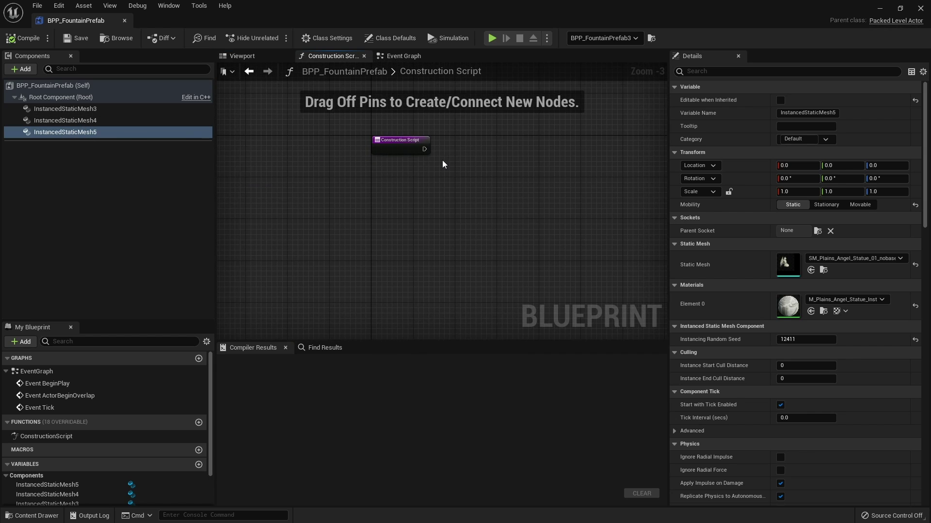
{"action": "left_click_drag", "start_coordinate": [92, 132], "coordinate": [326, 273]}
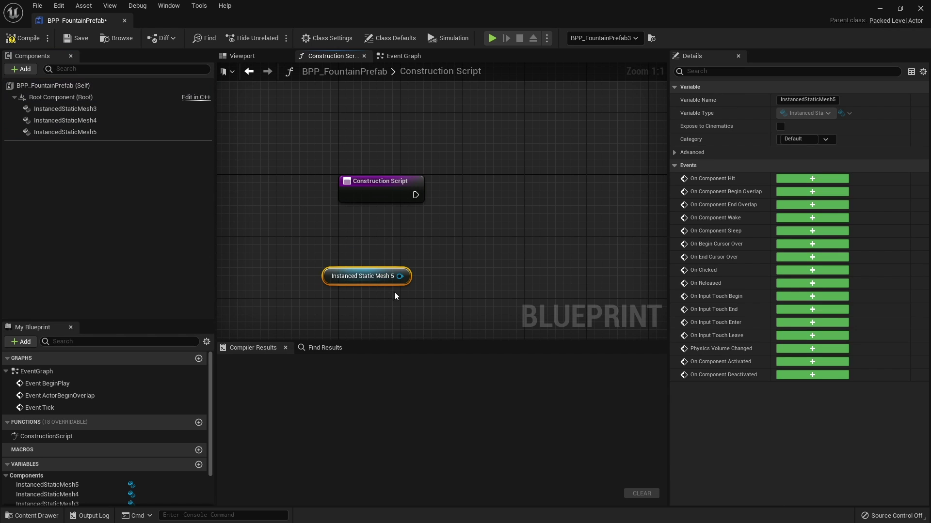
{"action": "left_click_drag", "start_coordinate": [398, 275], "coordinate": [455, 234]}
{"action": "type", "text": "set static"}
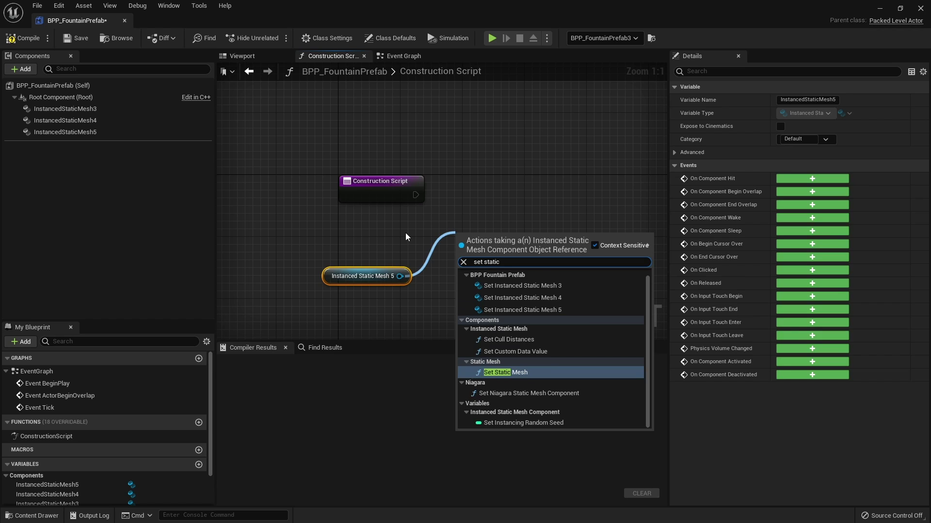
{"action": "key", "text": "Return"}
{"action": "left_click_drag", "start_coordinate": [490, 236], "coordinate": [416, 195]}
{"action": "left_click_drag", "start_coordinate": [533, 190], "coordinate": [540, 174]}
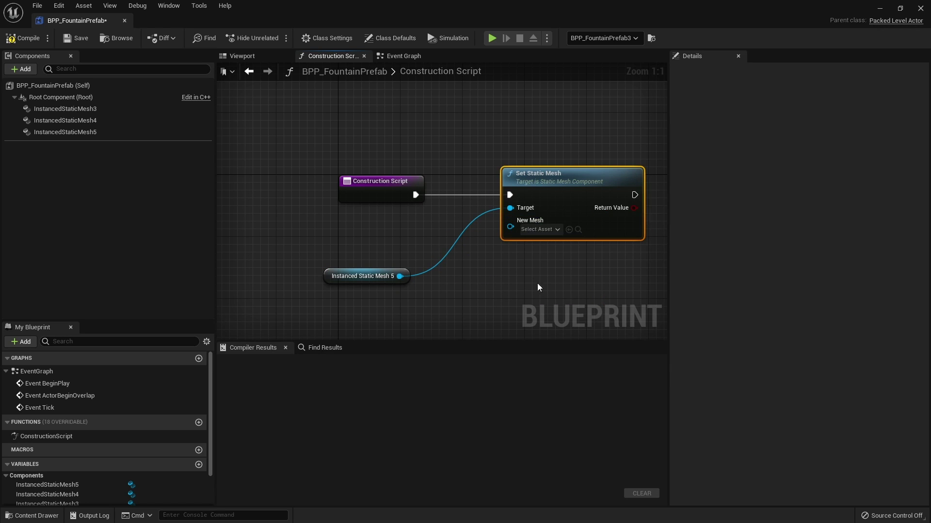
{"action": "right_click_drag", "start_coordinate": [454, 303], "coordinate": [434, 269]}
Step: Promote New Mesh to an instance-editable StatueMesh variable and delete the unused NewVar_0
{"action": "left_click_drag", "start_coordinate": [491, 192], "coordinate": [393, 299]}
{"action": "left_click", "coordinate": [442, 376]}
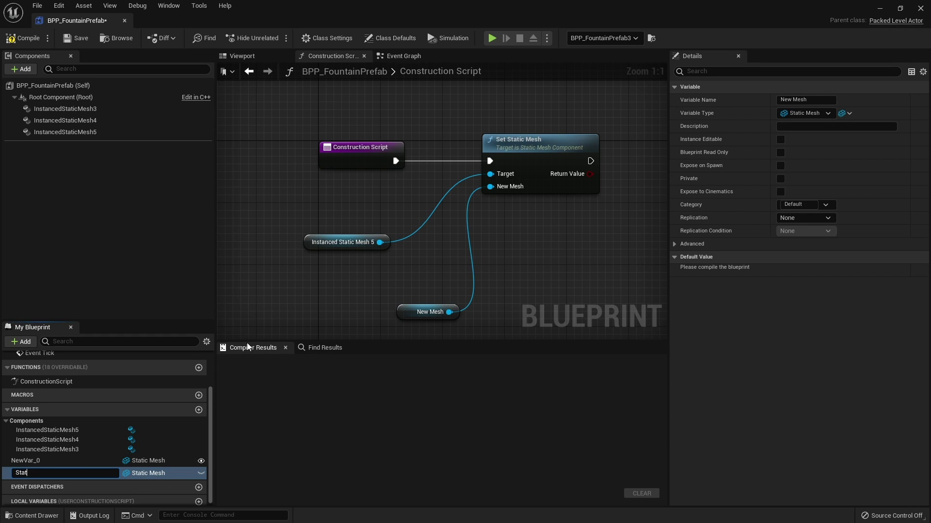
{"action": "type", "text": "StatueMesh"}
{"action": "key", "text": "Return"}
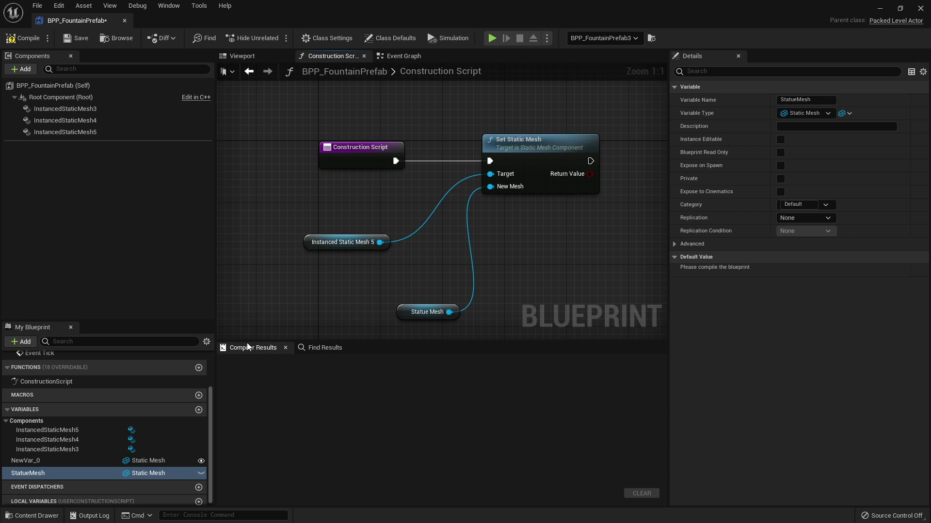
{"action": "left_click", "coordinate": [54, 459]}
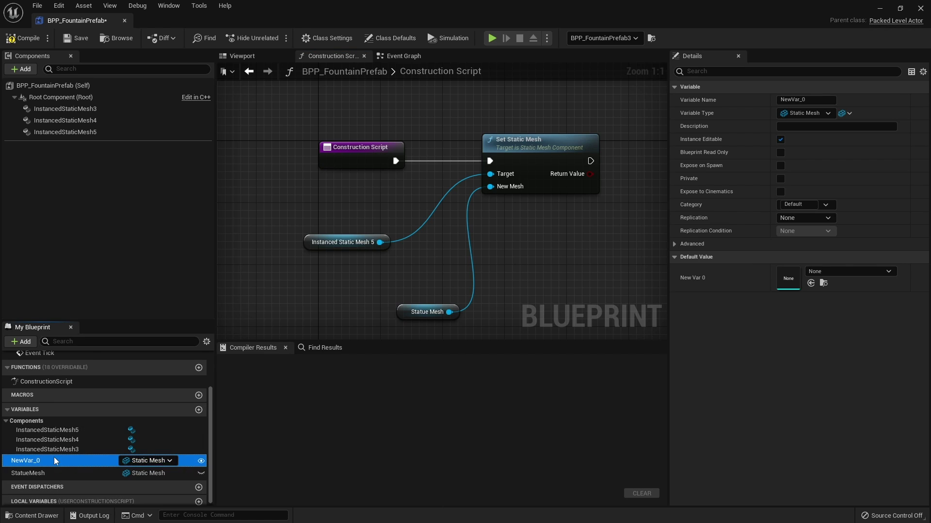
{"action": "key", "text": "Delete"}
{"action": "left_click", "coordinate": [41, 471]}
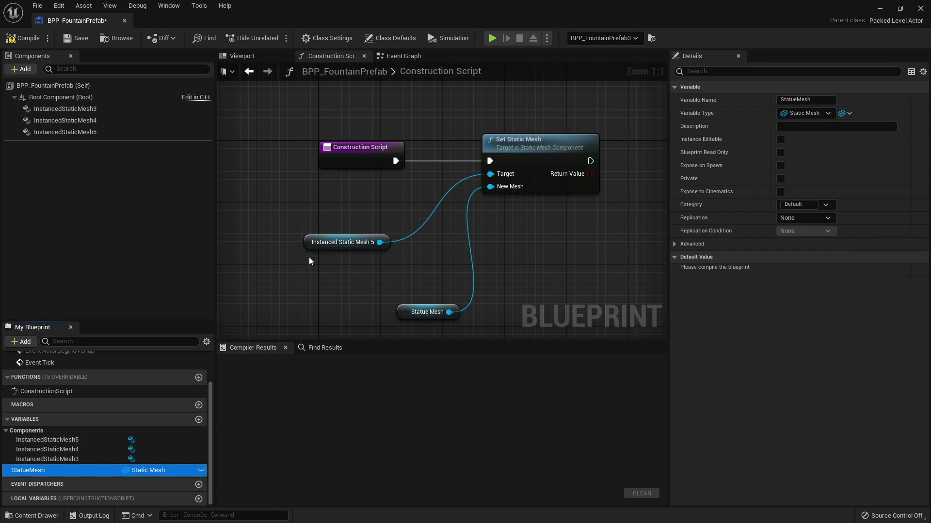
{"action": "left_click_drag", "start_coordinate": [411, 318], "coordinate": [388, 317]}
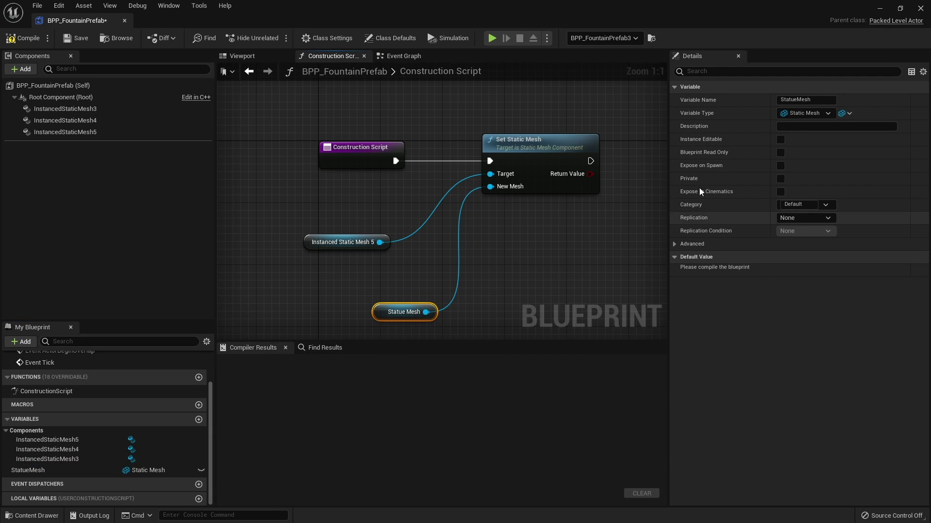
{"action": "left_click", "coordinate": [780, 139]}
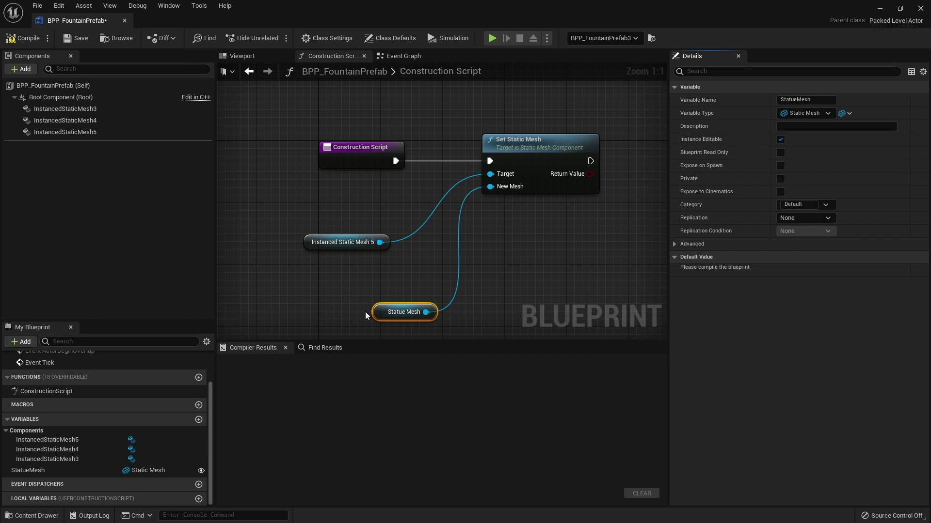
{"action": "right_click_drag", "start_coordinate": [365, 312], "coordinate": [361, 265]}
{"action": "left_click_drag", "start_coordinate": [405, 265], "coordinate": [334, 264]}
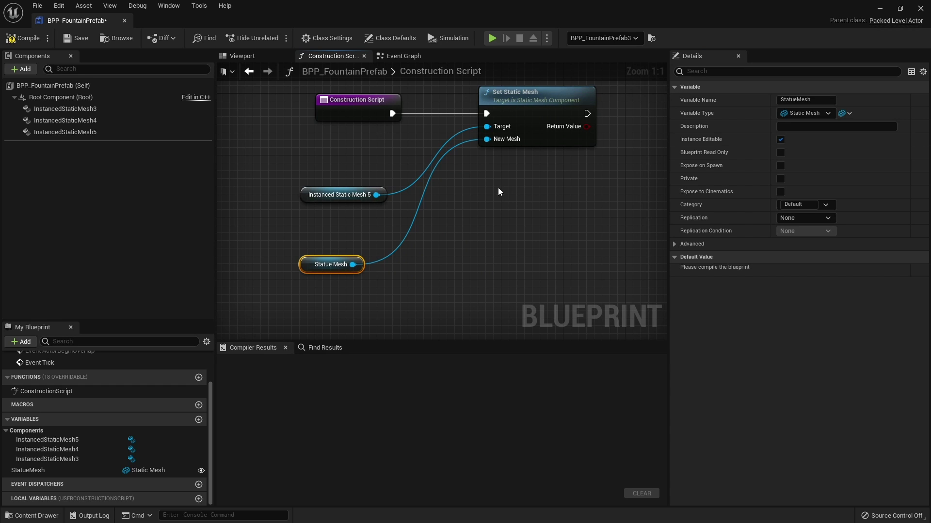
{"action": "right_click_drag", "start_coordinate": [499, 191], "coordinate": [434, 211]}
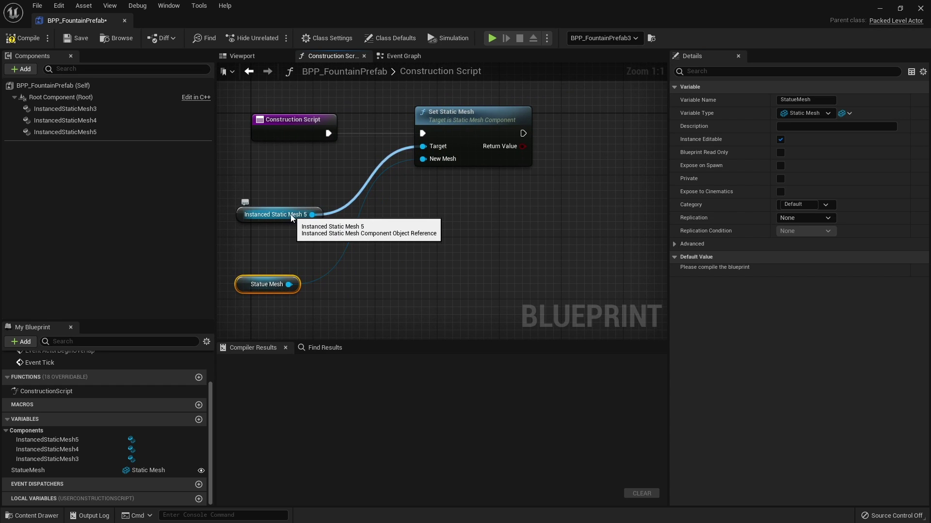
{"action": "left_click_drag", "start_coordinate": [312, 214], "coordinate": [503, 224]}
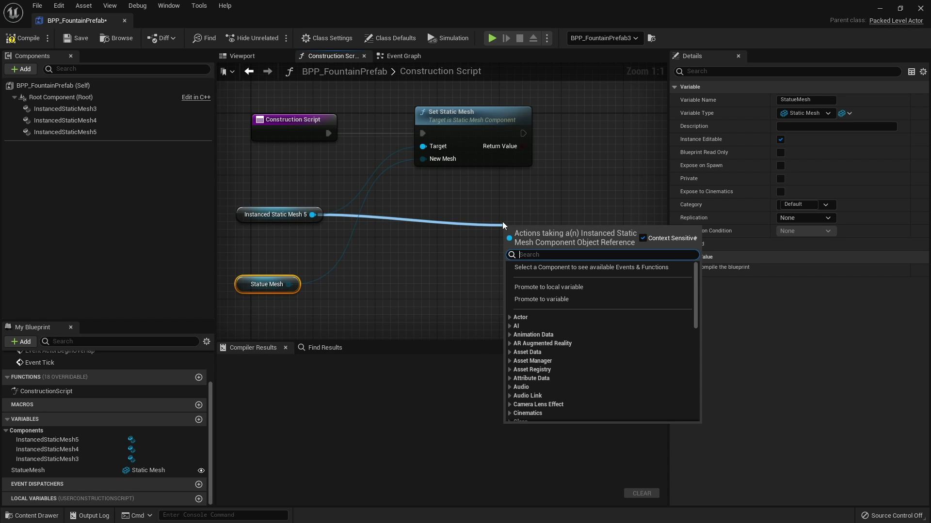
{"action": "type", "text": "set materi"}
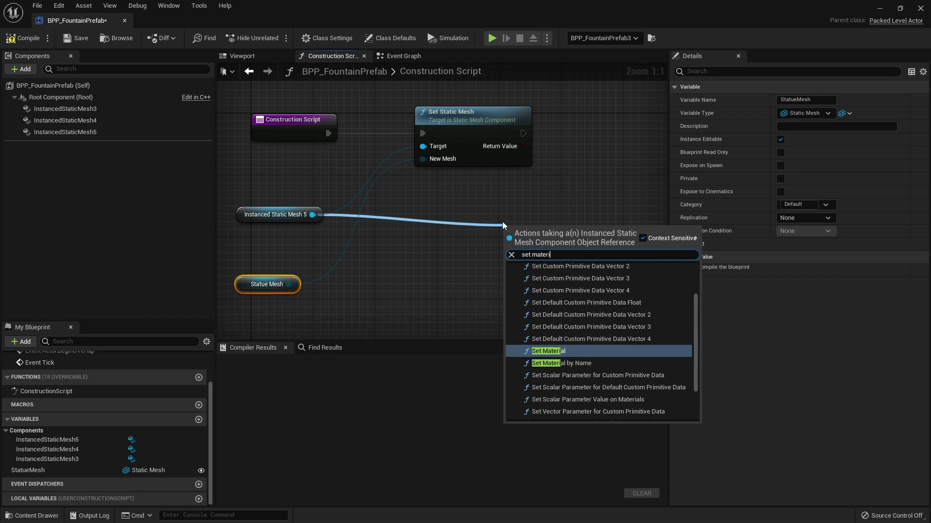
{"action": "left_click", "coordinate": [561, 351]}
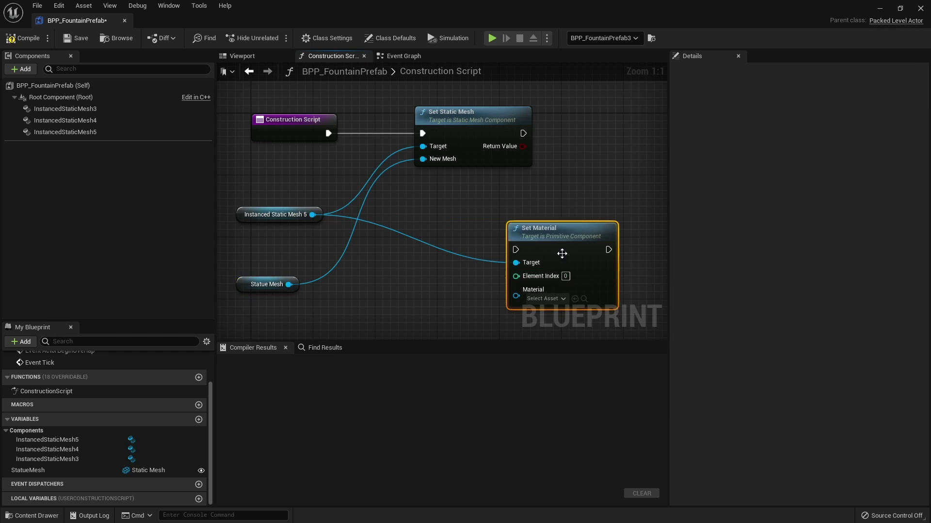
{"action": "left_click_drag", "start_coordinate": [561, 253], "coordinate": [628, 162]}
{"action": "left_click_drag", "start_coordinate": [523, 133], "coordinate": [648, 122]}
{"action": "left_click_drag", "start_coordinate": [283, 285], "coordinate": [473, 240]}
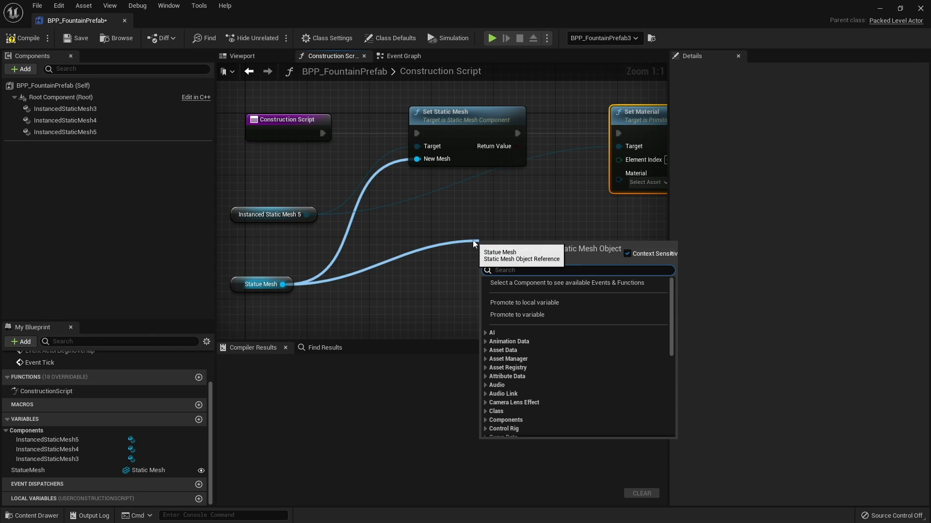
{"action": "type", "text": "get material"}
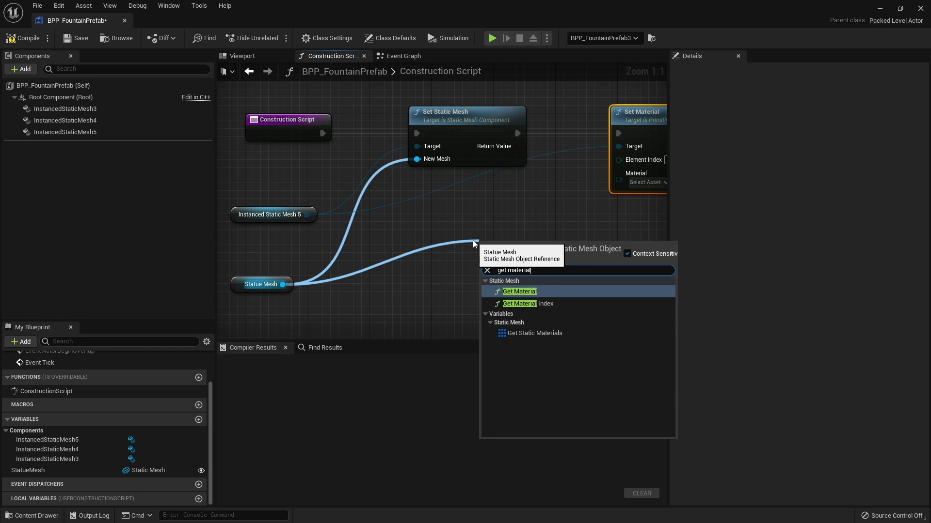
{"action": "left_click", "coordinate": [528, 291]}
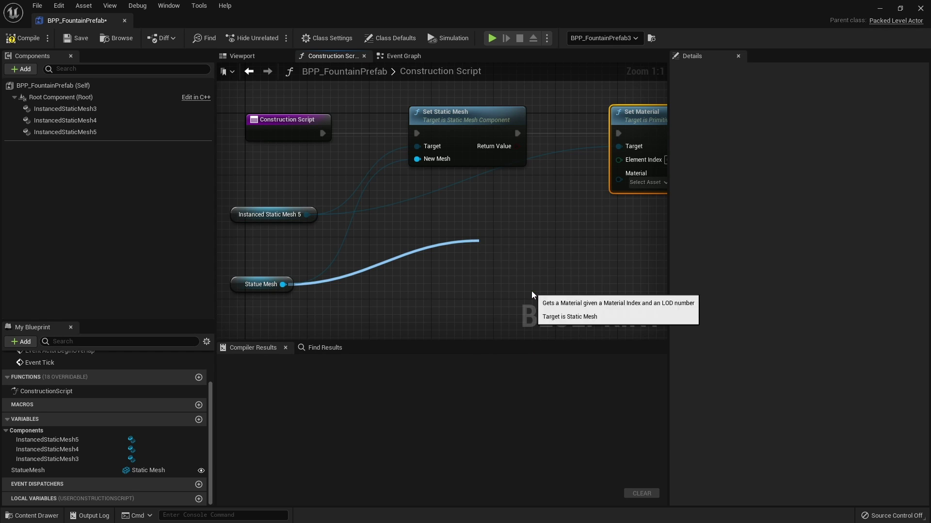
{"action": "left_click_drag", "start_coordinate": [562, 243], "coordinate": [539, 212]}
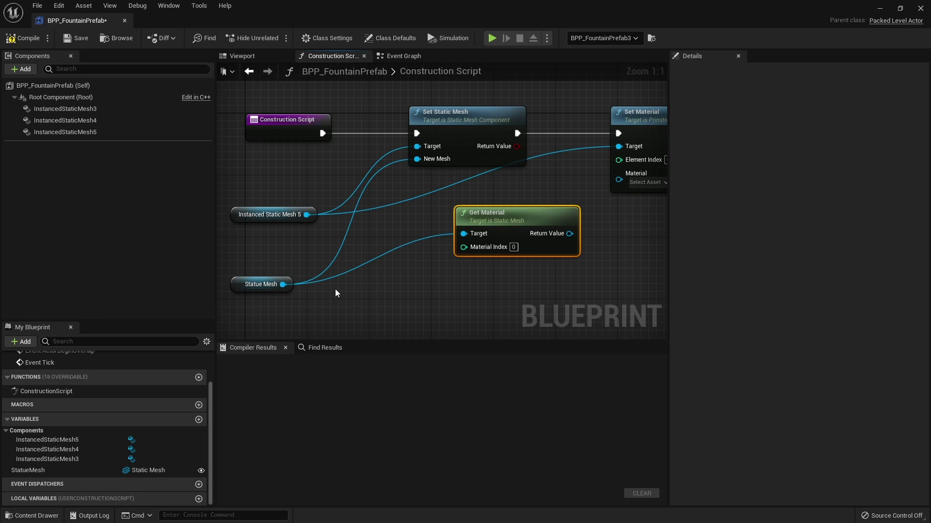
{"action": "right_click_drag", "start_coordinate": [569, 266], "coordinate": [444, 280]}
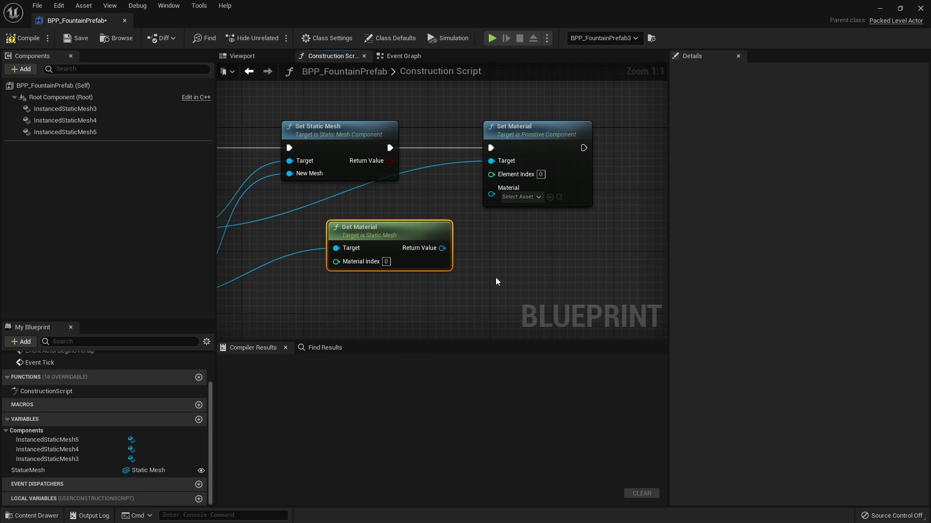
{"action": "key", "text": "Delete"}
Step: Delete the old Set Material node and add Get Static Materials from the Statue Mesh variable
{"action": "left_click", "coordinate": [509, 189]}
{"action": "key", "text": "Delete"}
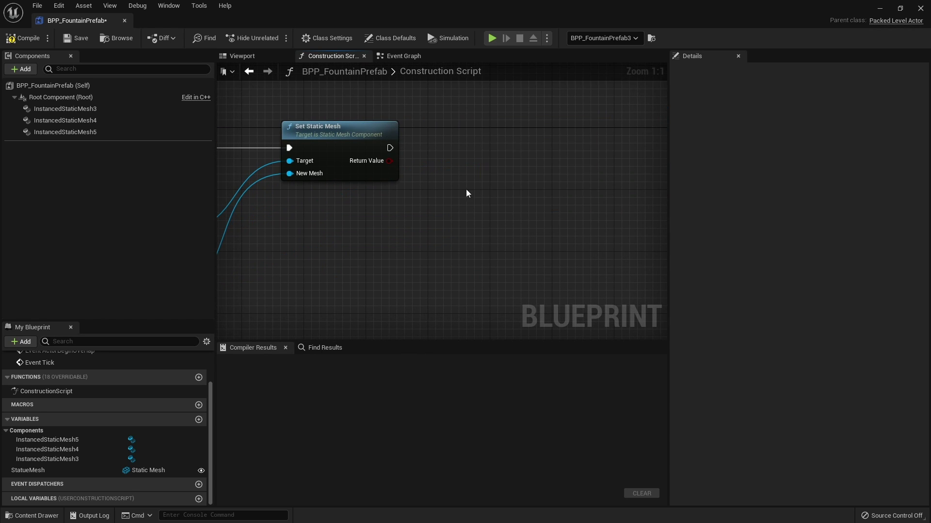
{"action": "right_click_drag", "start_coordinate": [241, 286], "coordinate": [461, 212]}
{"action": "left_click_drag", "start_coordinate": [376, 224], "coordinate": [610, 179]}
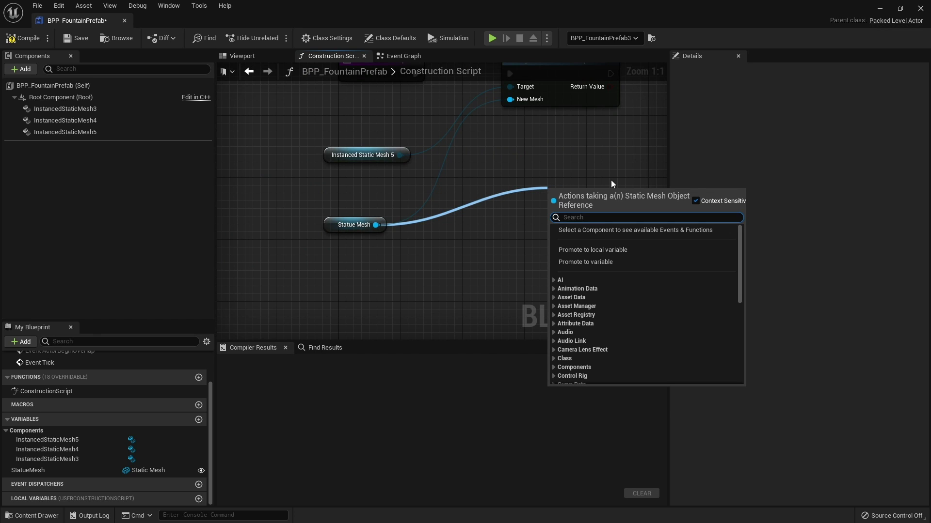
{"action": "type", "text": "material"}
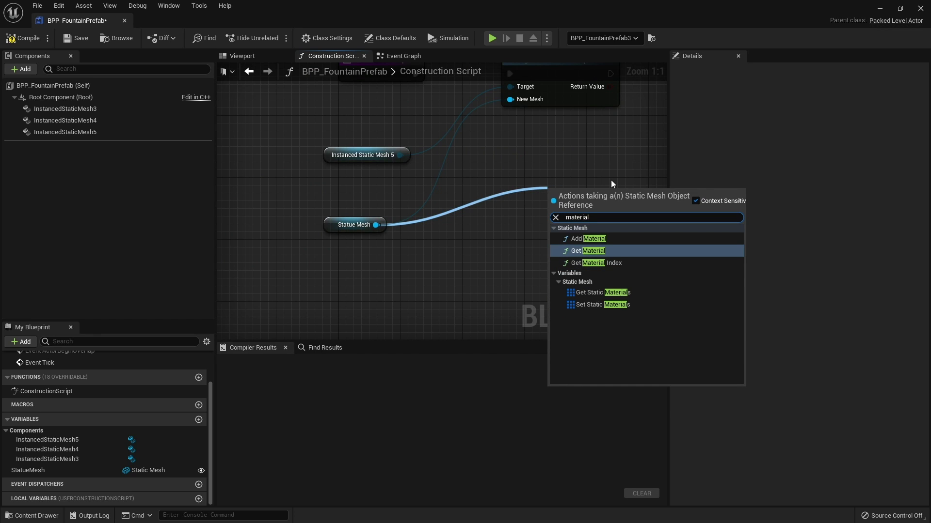
{"action": "left_click", "coordinate": [606, 293]}
Step: Add a For Each Loop over the Static Materials array, running after Set Static Mesh
{"action": "right_click_drag", "start_coordinate": [663, 145], "coordinate": [378, 199]}
{"action": "right_click_drag", "start_coordinate": [319, 181], "coordinate": [307, 188]}
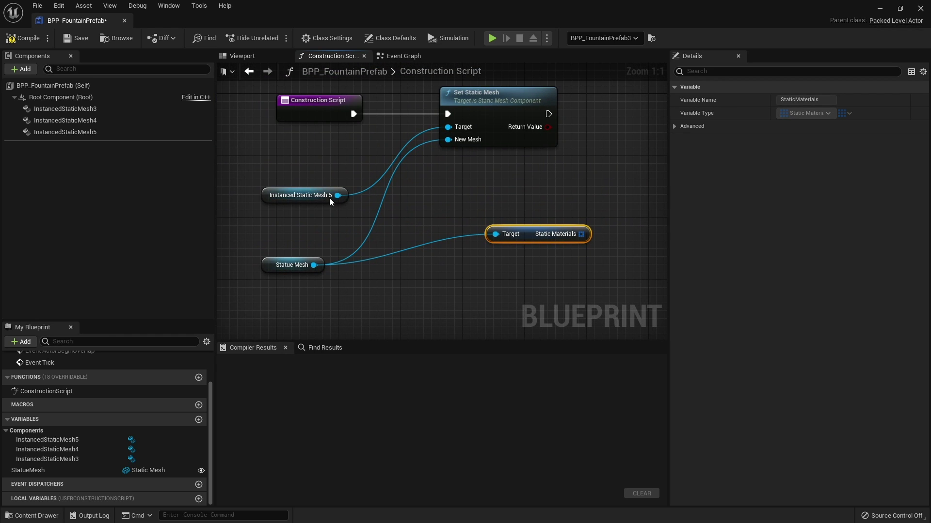
{"action": "left_click_drag", "start_coordinate": [337, 195], "coordinate": [611, 169]}
{"action": "right_click_drag", "start_coordinate": [585, 193], "coordinate": [479, 243]}
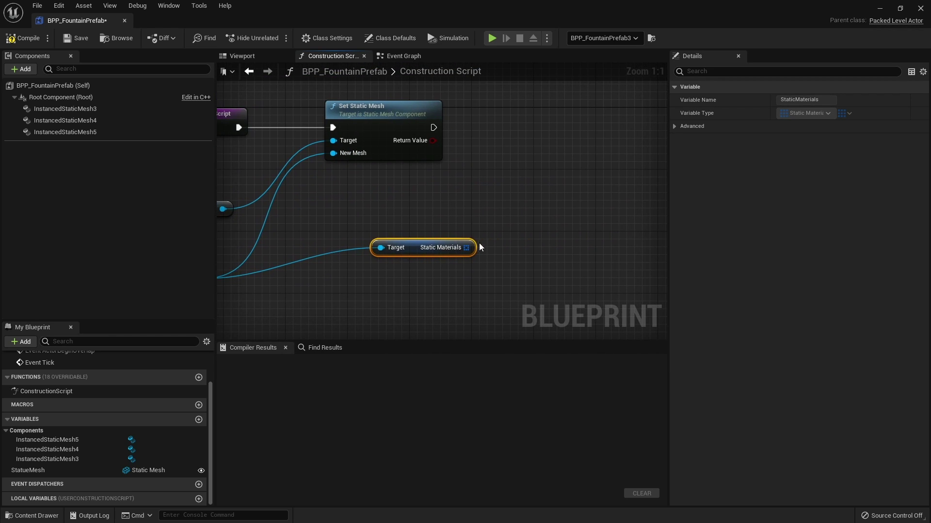
{"action": "left_click_drag", "start_coordinate": [466, 248], "coordinate": [525, 178]}
{"action": "type", "text": "forea"}
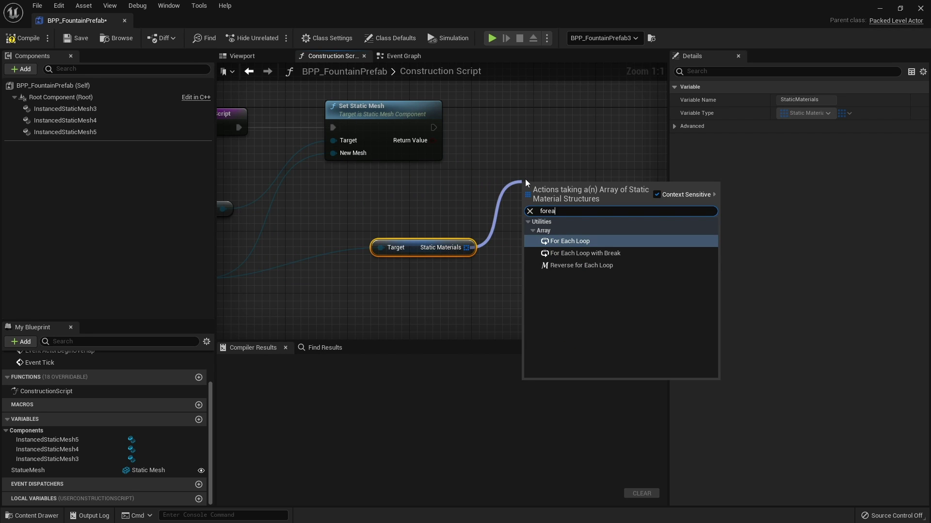
{"action": "key", "text": "Return"}
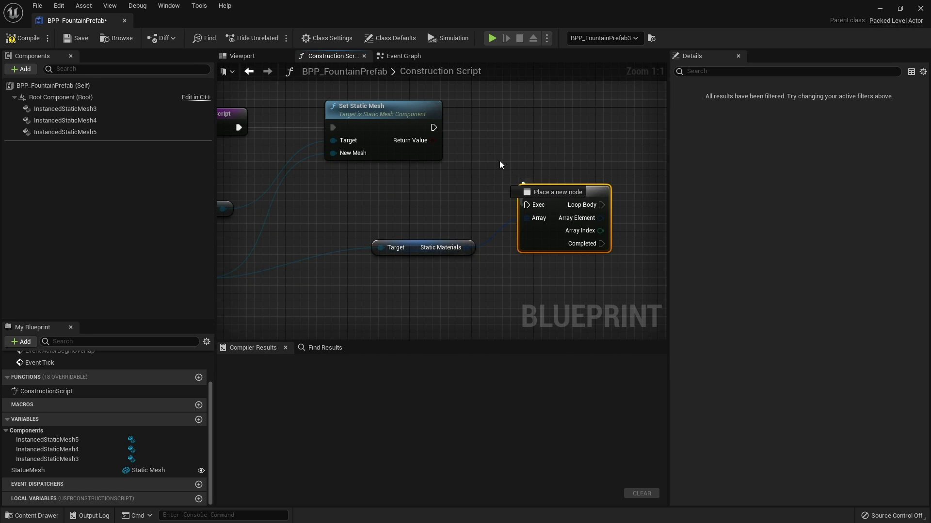
{"action": "left_click_drag", "start_coordinate": [527, 204], "coordinate": [438, 130]}
{"action": "left_click_drag", "start_coordinate": [542, 187], "coordinate": [526, 110]}
Step: Add Set Material on InstancedStaticMesh5 inside the loop, with Array Index feeding Element Index
{"action": "right_click_drag", "start_coordinate": [468, 128], "coordinate": [270, 129]}
{"action": "left_click_drag", "start_coordinate": [65, 132], "coordinate": [347, 239]}
{"action": "left_click_drag", "start_coordinate": [427, 241], "coordinate": [487, 147]}
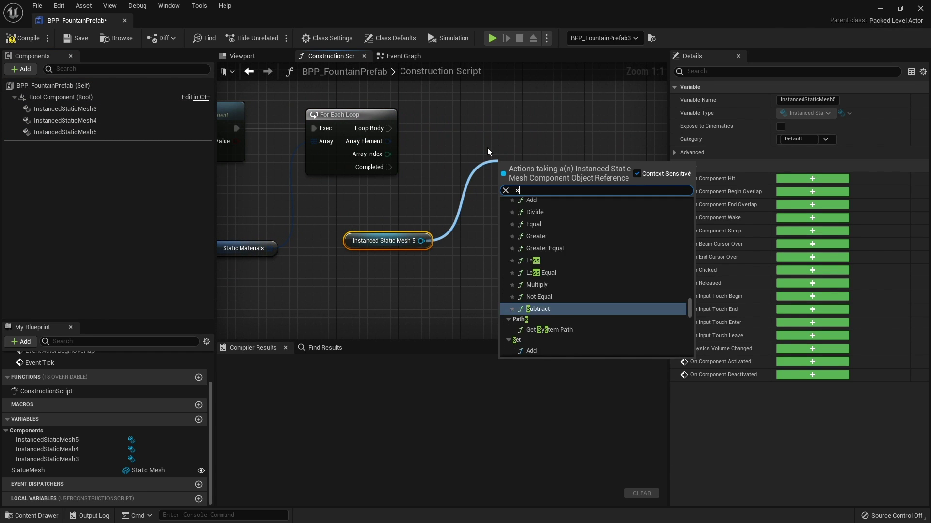
{"action": "type", "text": "set material"}
{"action": "key", "text": "Return"}
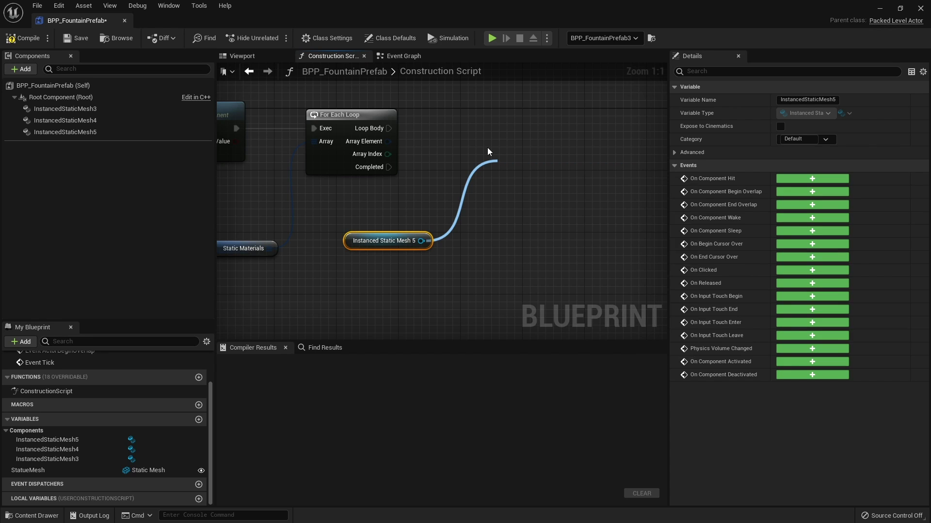
{"action": "left_click_drag", "start_coordinate": [535, 171], "coordinate": [516, 163]}
{"action": "left_click_drag", "start_coordinate": [575, 139], "coordinate": [576, 130]}
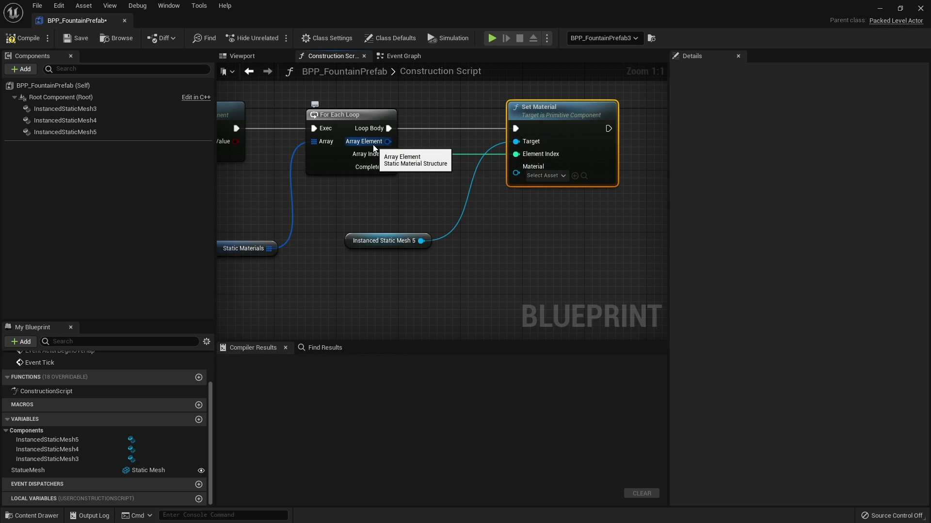
Step: Feed each element through Break StaticMaterial into Set Material, then compile the blueprint
{"action": "left_click_drag", "start_coordinate": [374, 148], "coordinate": [428, 194]}
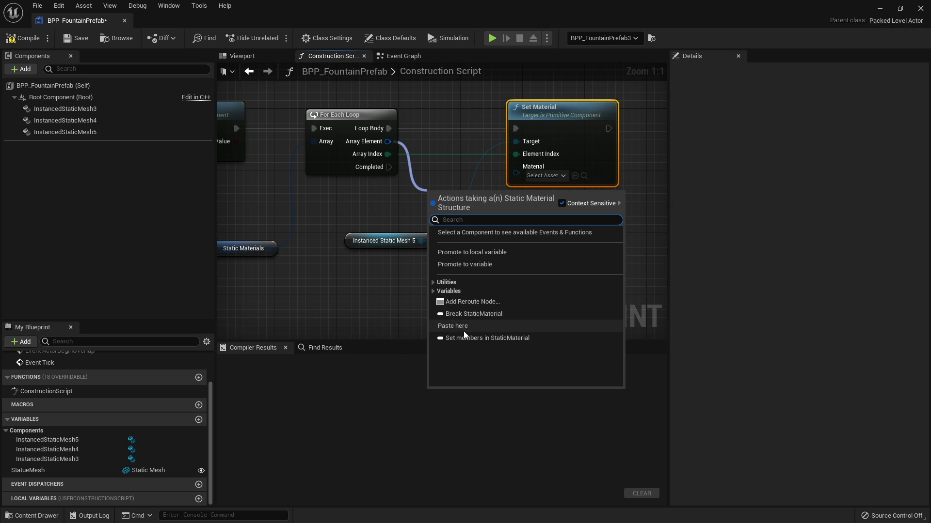
{"action": "left_click", "coordinate": [462, 316]}
{"action": "left_click_drag", "start_coordinate": [537, 219], "coordinate": [517, 168]}
{"action": "left_click_drag", "start_coordinate": [566, 131], "coordinate": [651, 132]}
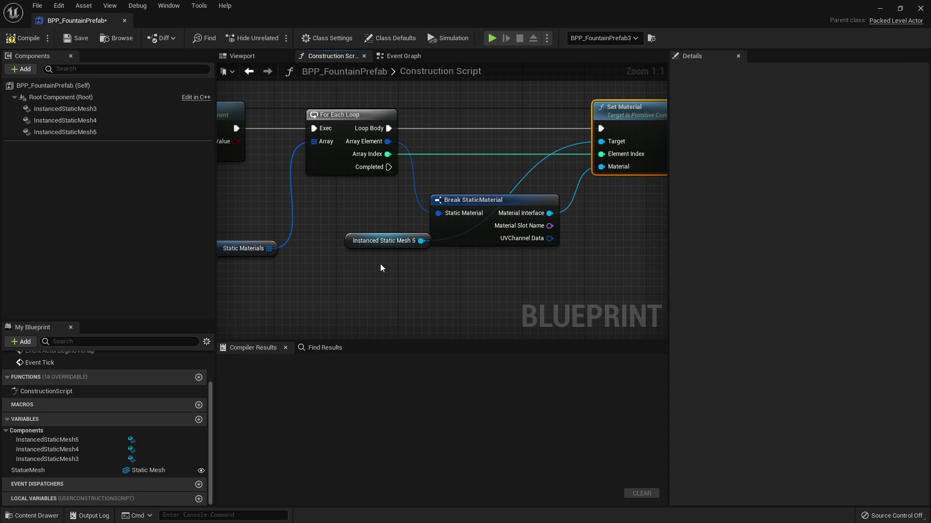
{"action": "left_click_drag", "start_coordinate": [372, 242], "coordinate": [503, 102]}
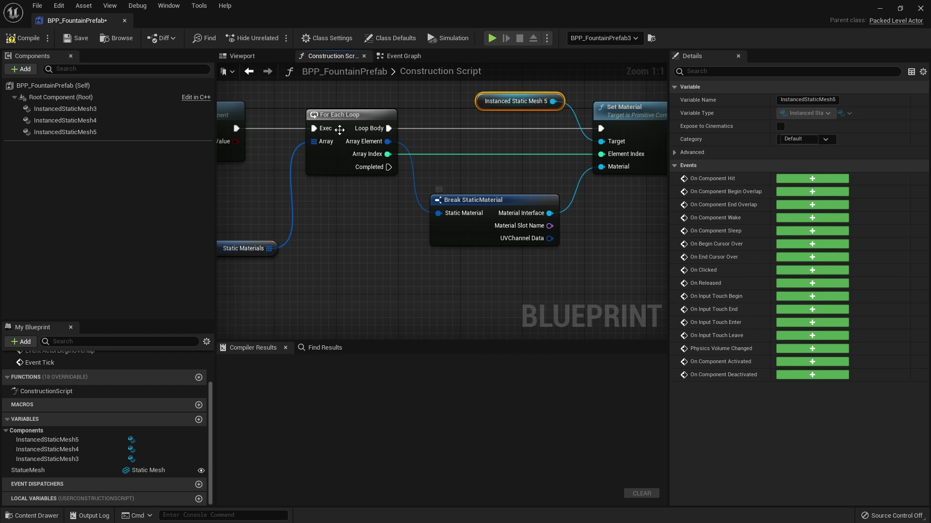
{"action": "left_click", "coordinate": [22, 37]}
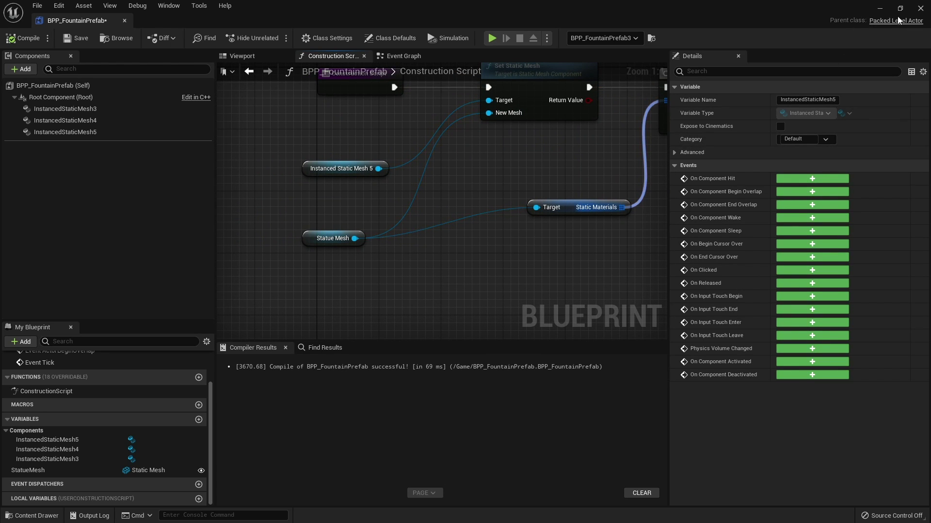
Step: Back in the level, set BPP_FountainPrefab3's Statue Mesh to SM_Plains_Angel_Statue_01_nobase
{"action": "left_click", "coordinate": [920, 8]}
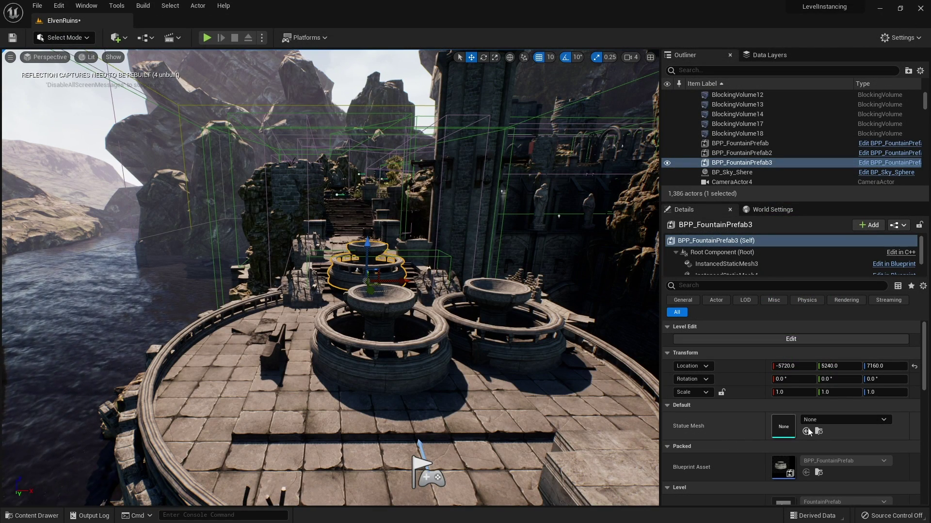
{"action": "left_click", "coordinate": [841, 420]}
{"action": "type", "text": "statue"}
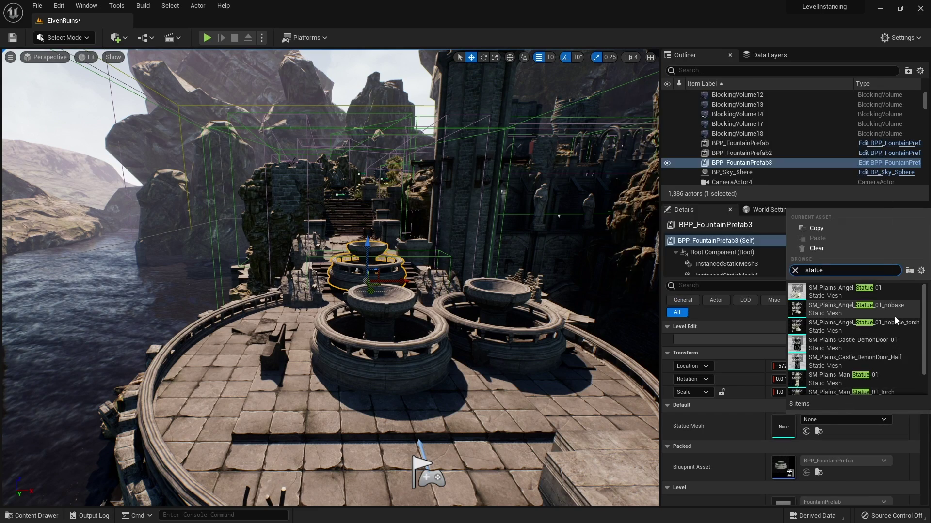
{"action": "left_click", "coordinate": [887, 309]}
Step: Set BPP_FountainPrefab's Statue Mesh to SM_Plains_Man_Statue_01
{"action": "right_click_drag", "start_coordinate": [329, 291], "coordinate": [310, 295]}
{"action": "left_click", "coordinate": [339, 310]}
{"action": "left_click", "coordinate": [870, 423]}
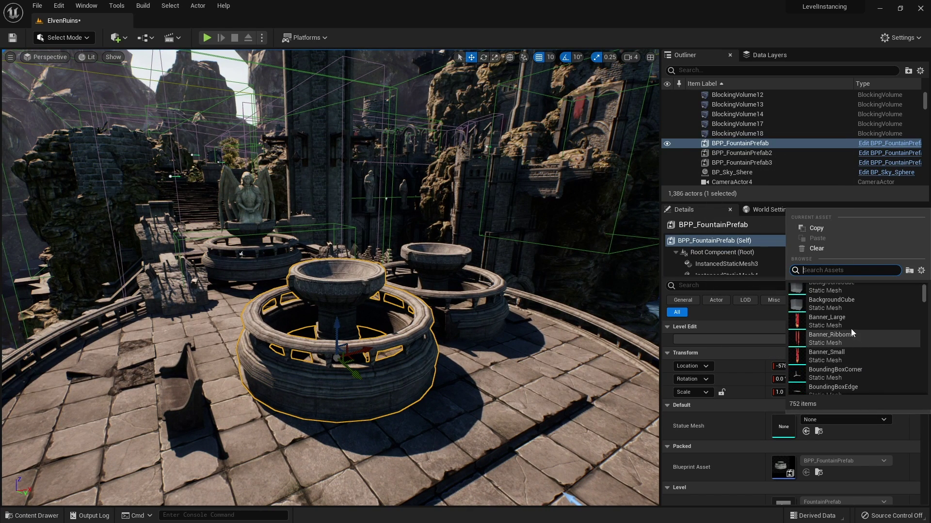
{"action": "scroll", "coordinate": [843, 345], "scroll_direction": "down", "scroll_amount": 3}
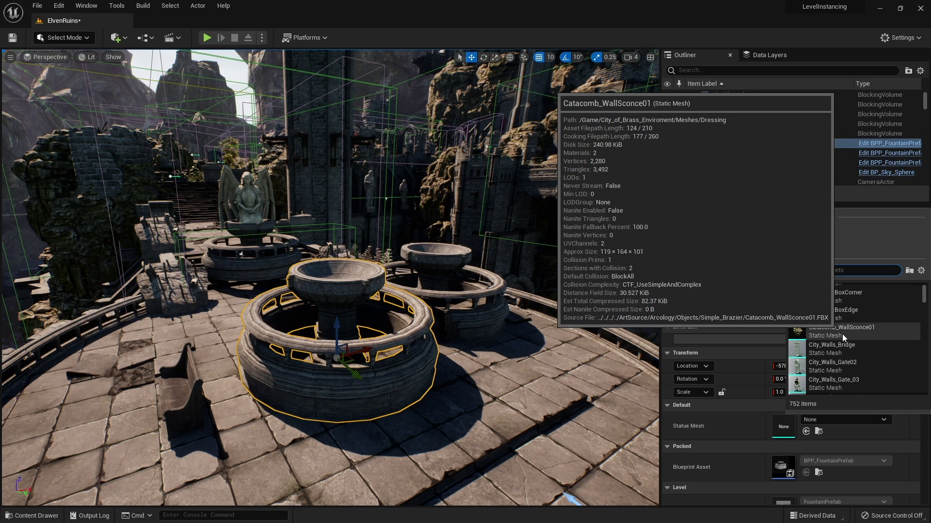
{"action": "scroll", "coordinate": [834, 359], "scroll_direction": "down", "scroll_amount": 2}
{"action": "mouse_move", "coordinate": [832, 289]}
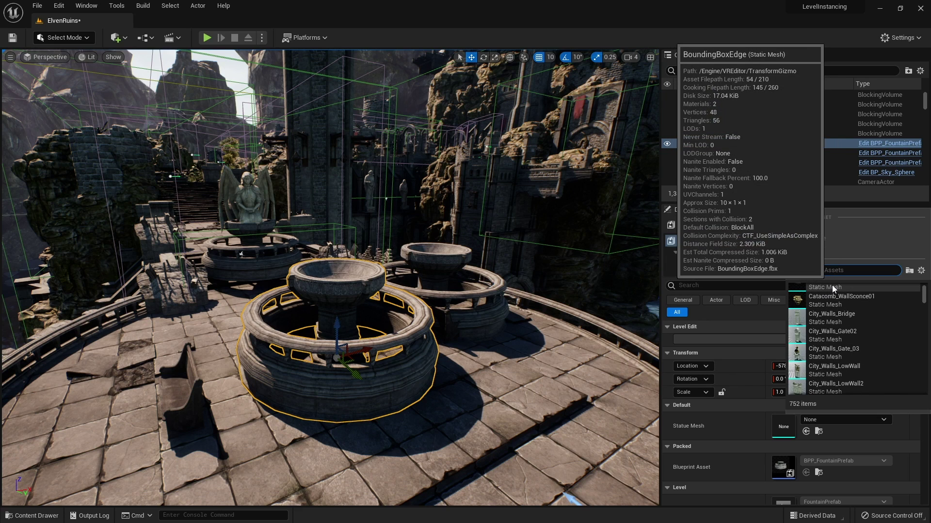
{"action": "type", "text": "styatue"}
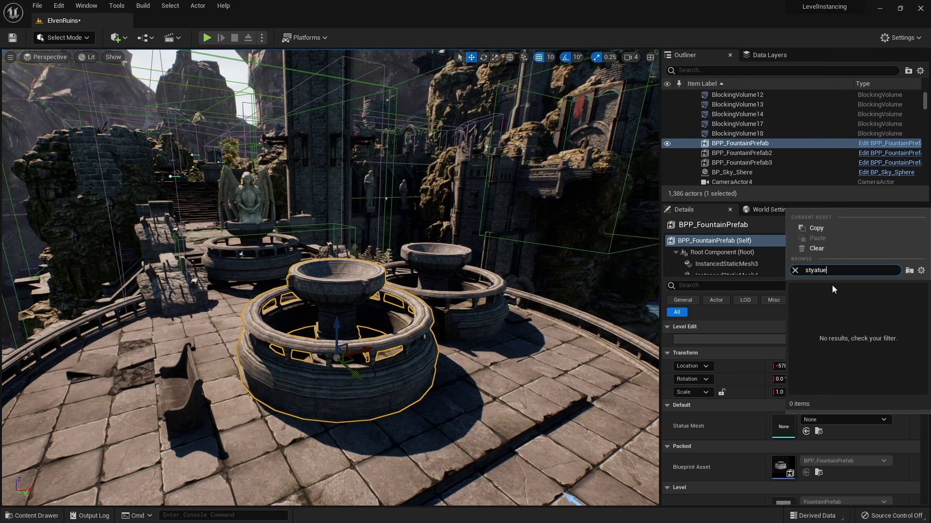
{"action": "key", "text": "BackSpace"}
{"action": "type", "text": "atu"}
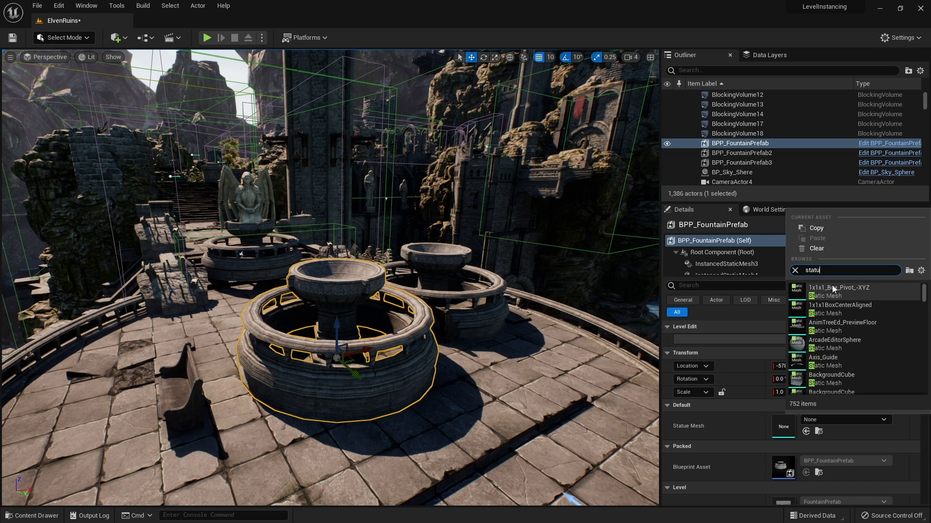
{"action": "type", "text": "e"}
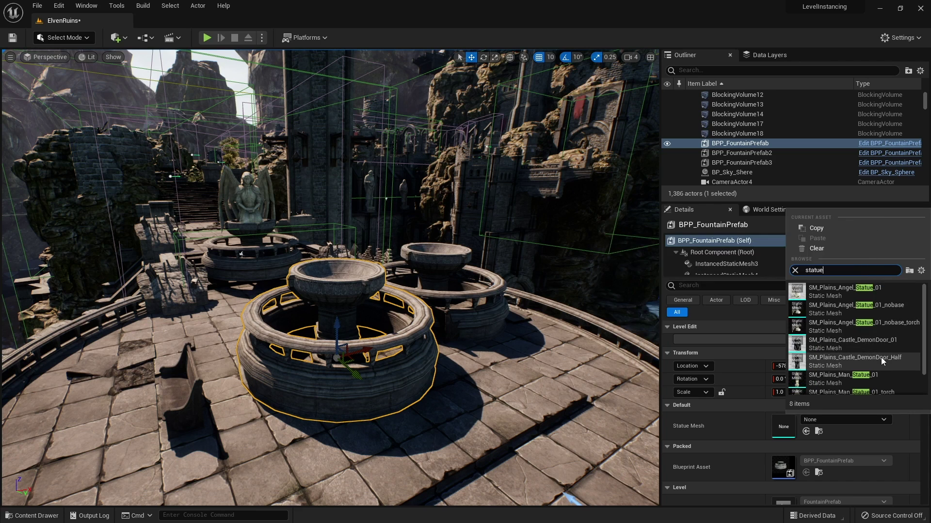
{"action": "left_click", "coordinate": [853, 379]}
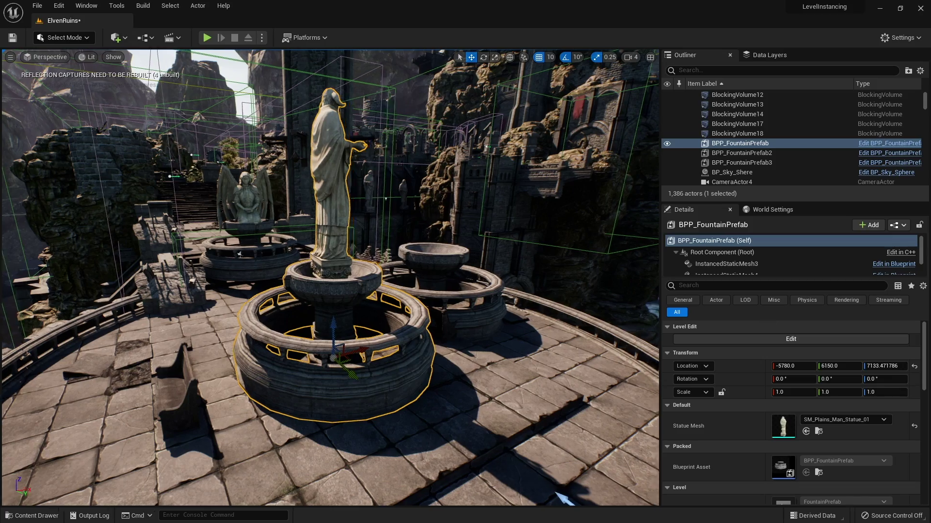
Step: Set BPP_FountainPrefab2's Statue Mesh to SM_Plains_Castle_DemonDoor_01 and frame it in view
{"action": "right_click_drag", "start_coordinate": [565, 499], "coordinate": [523, 480]}
{"action": "left_click", "coordinate": [451, 339]}
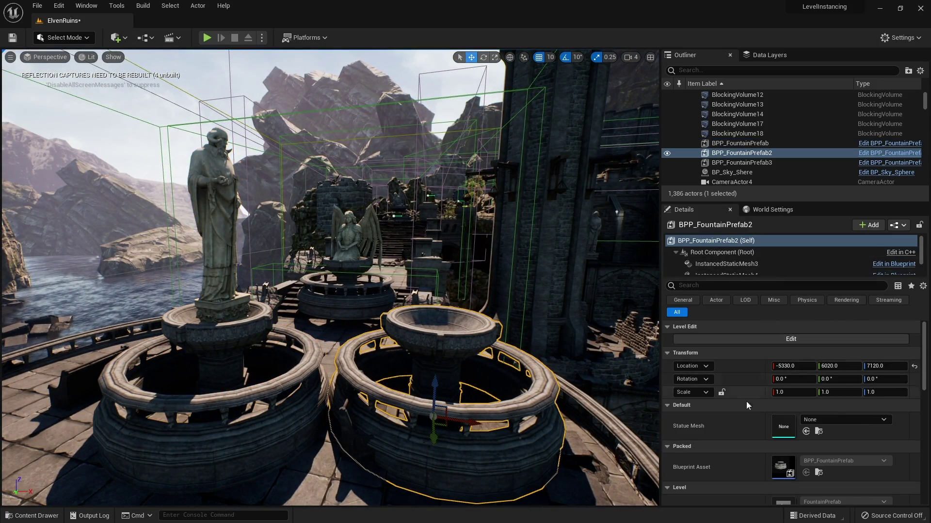
{"action": "left_click", "coordinate": [831, 420]}
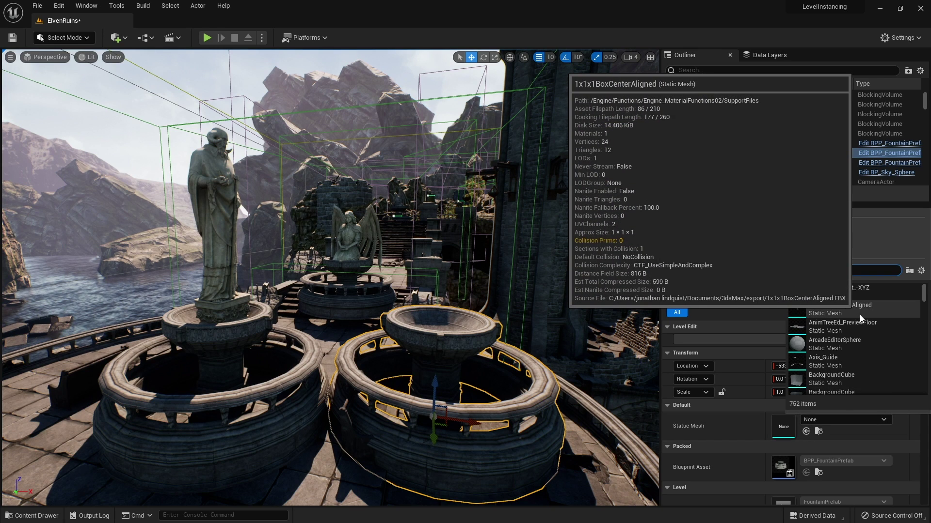
{"action": "type", "text": "statue"}
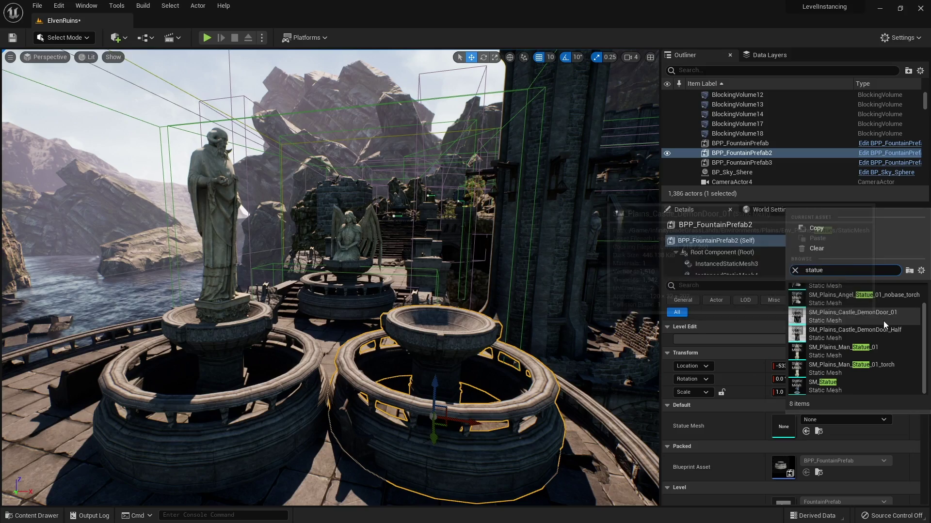
{"action": "left_click", "coordinate": [884, 325]}
{"action": "key", "text": "f"}
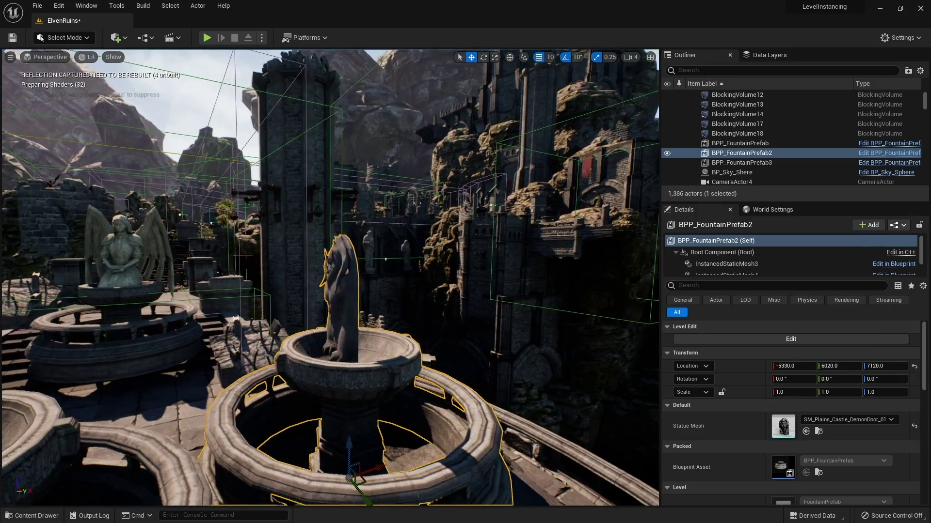